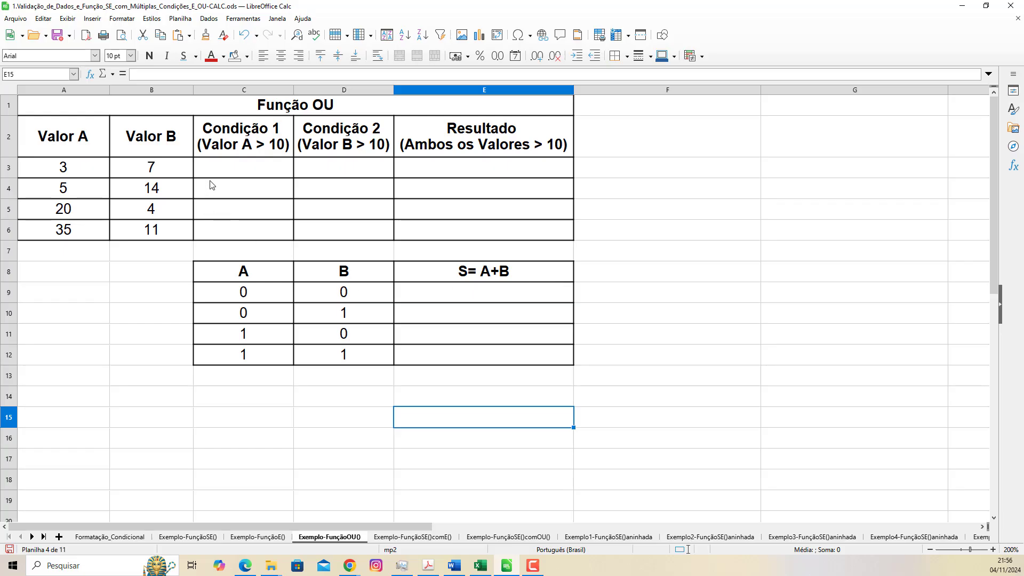
Step: Enter the formula =A3>10 in C3 to test whether Valor A exceeds 10
click(249, 176)
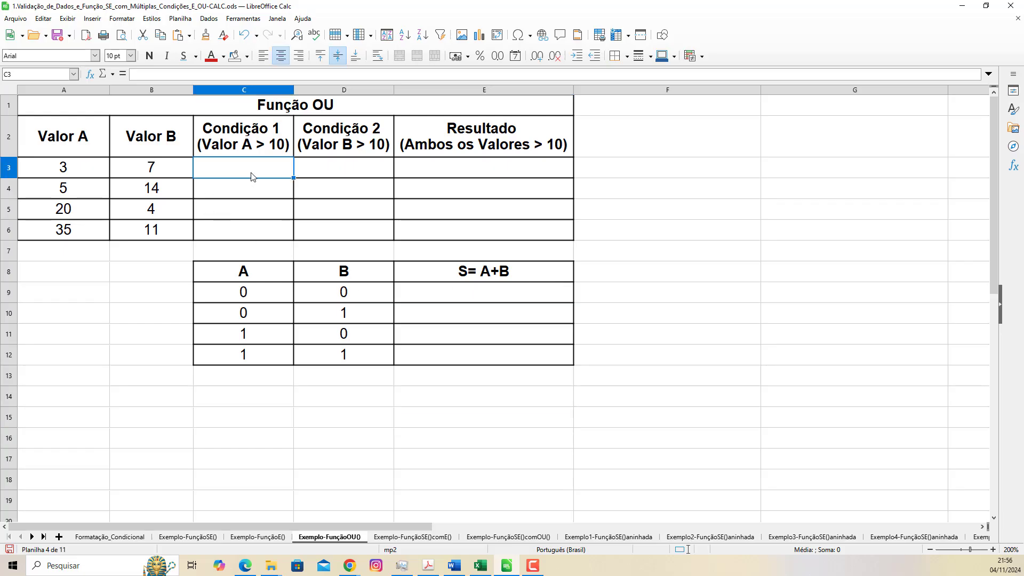
text(=)
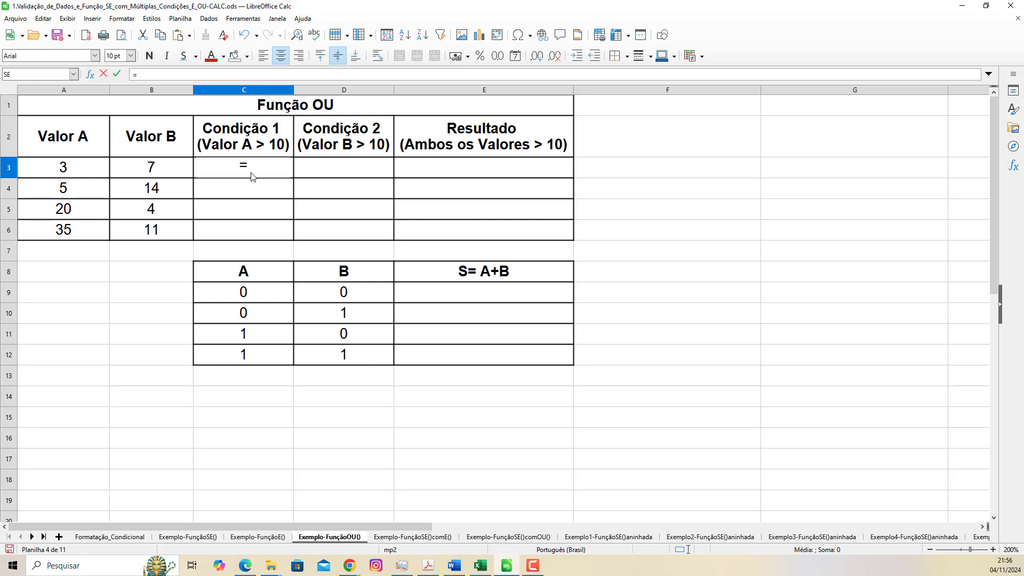
click(83, 175)
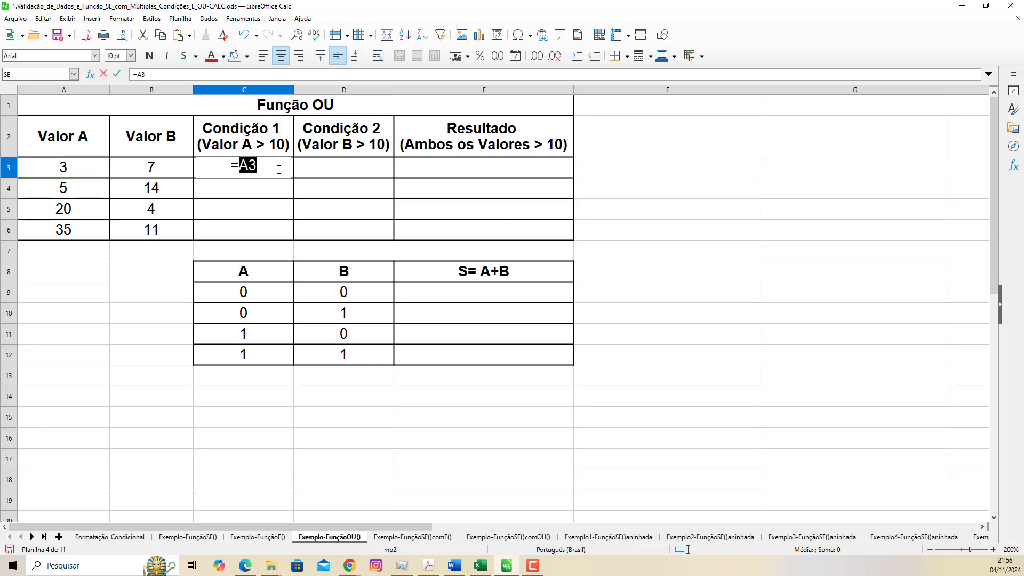
text(>10)
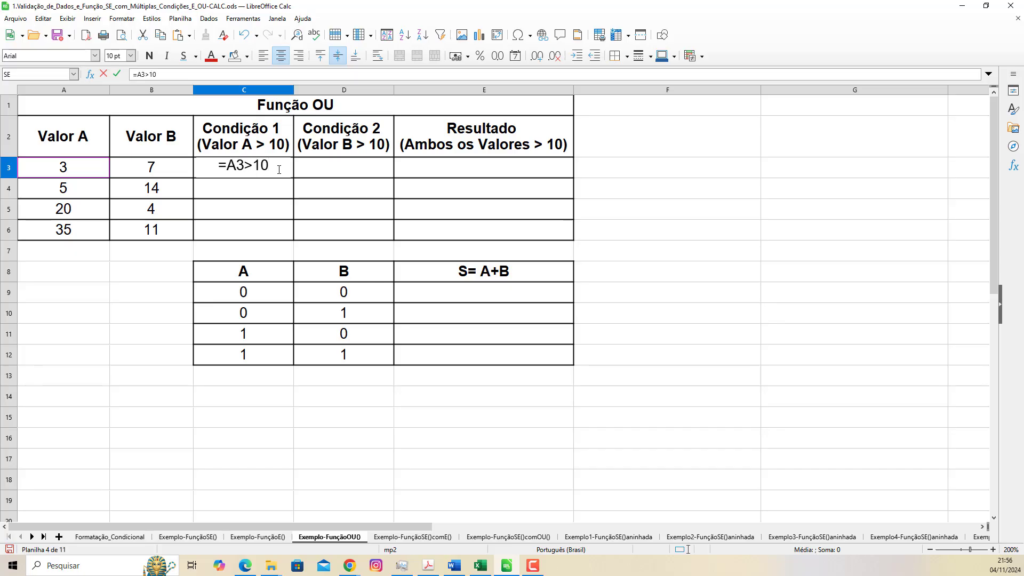
key(Return)
Step: Fill the C3 formula down through C6 and fit column C's width to its contents
click(281, 169)
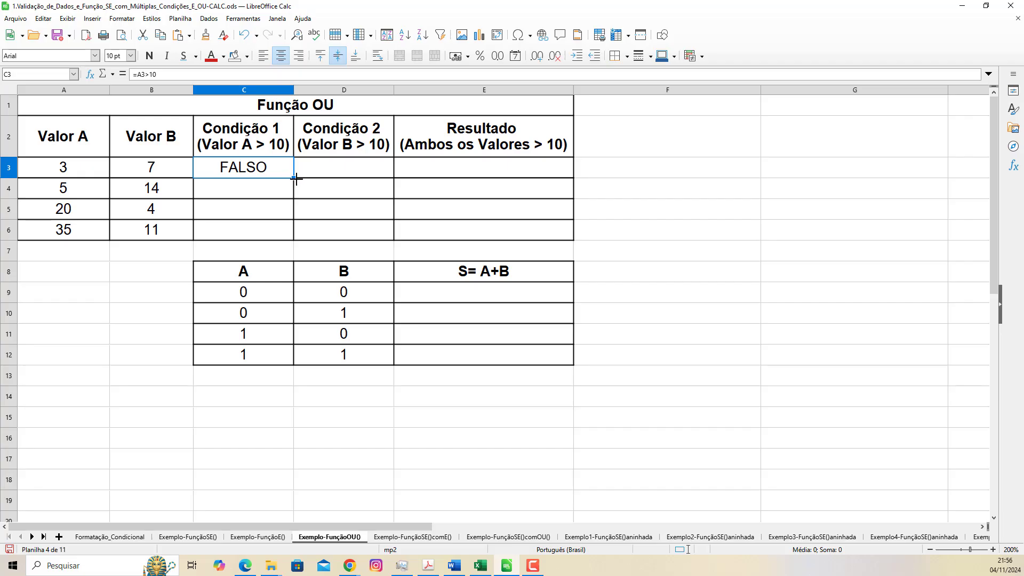
drag(296, 179, 293, 238)
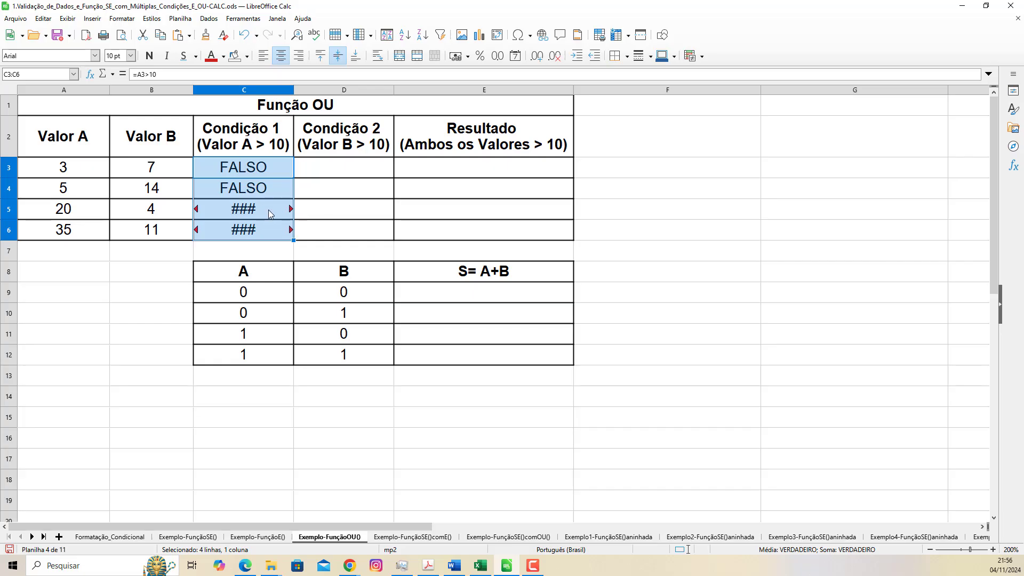
double_click(294, 91)
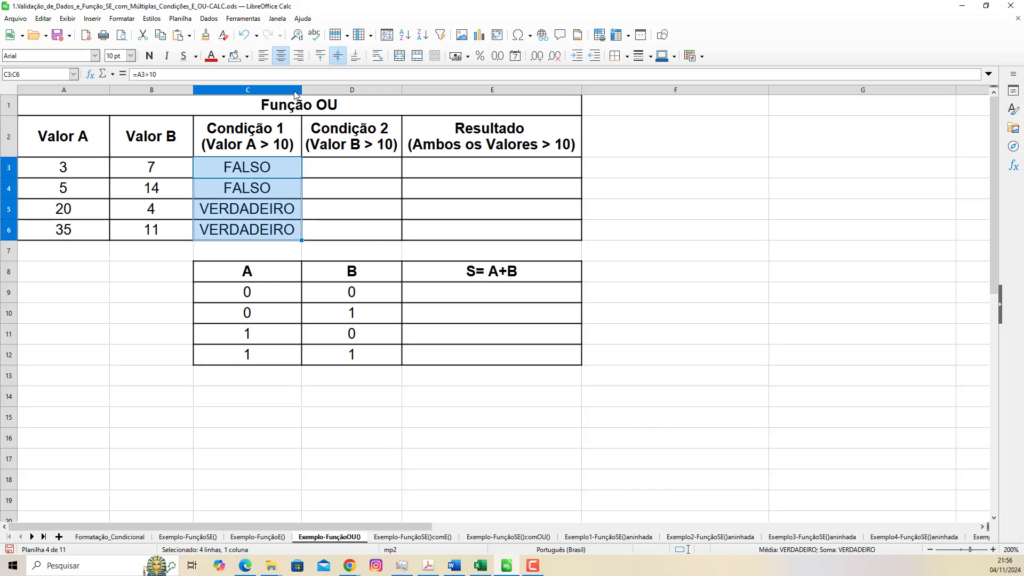
click(693, 275)
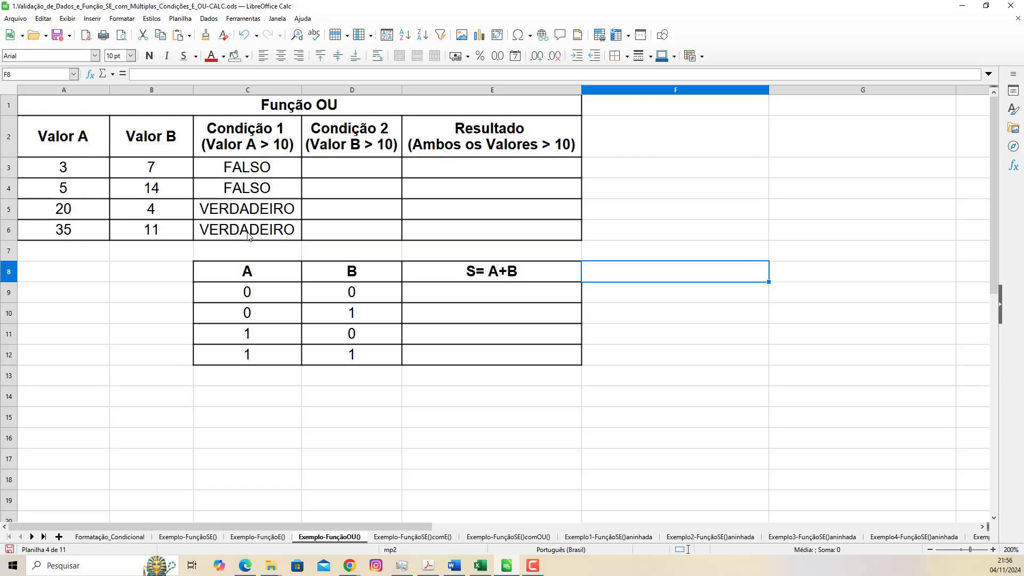
Step: Enter the formula =B3>10 in D3 to test whether Valor B exceeds 10
double_click(375, 172)
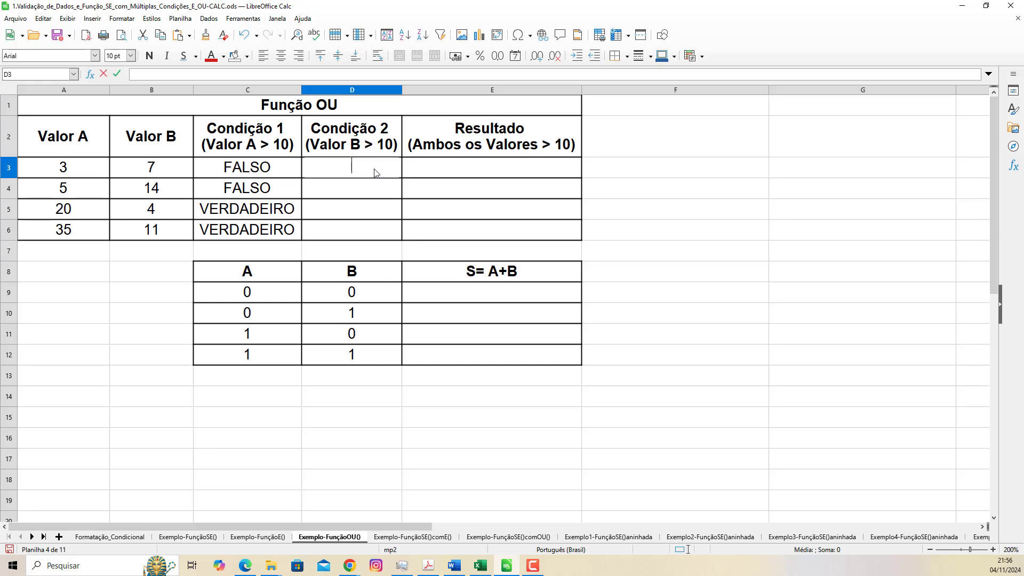
text(=)
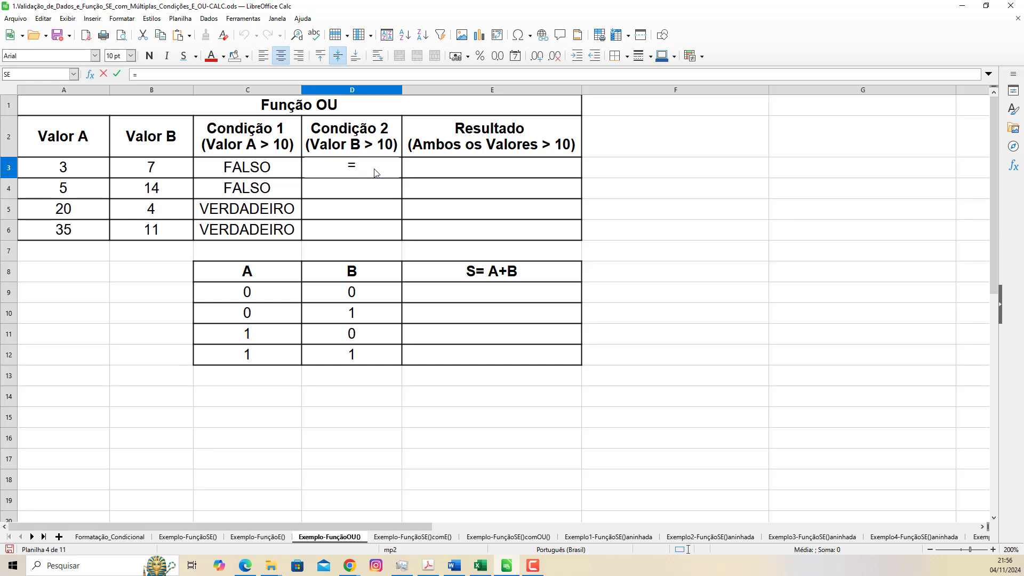
text(B3>10)
key(Return)
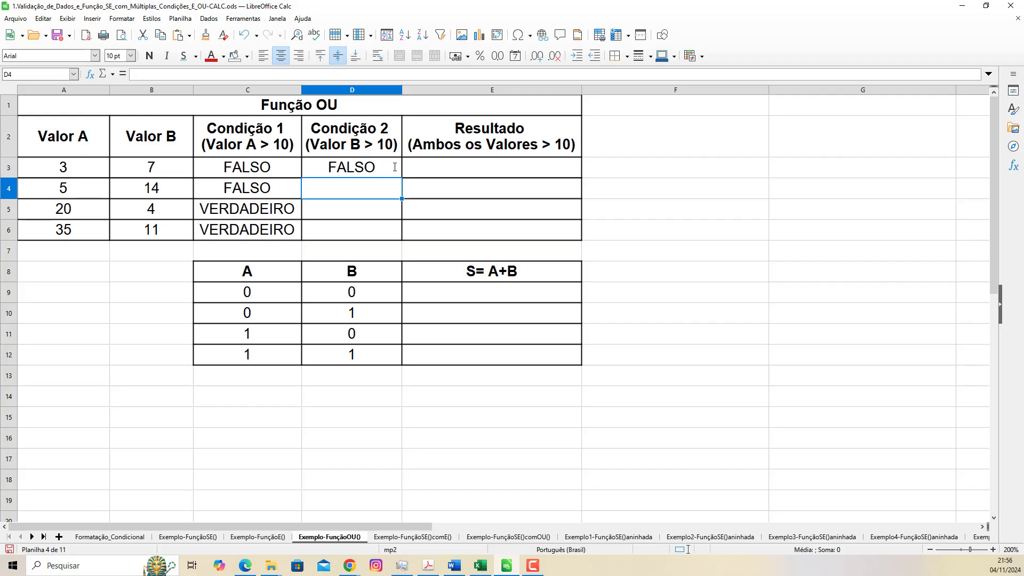
Step: Fill the D3 formula down through D6 and fit column D's width to its contents
click(398, 171)
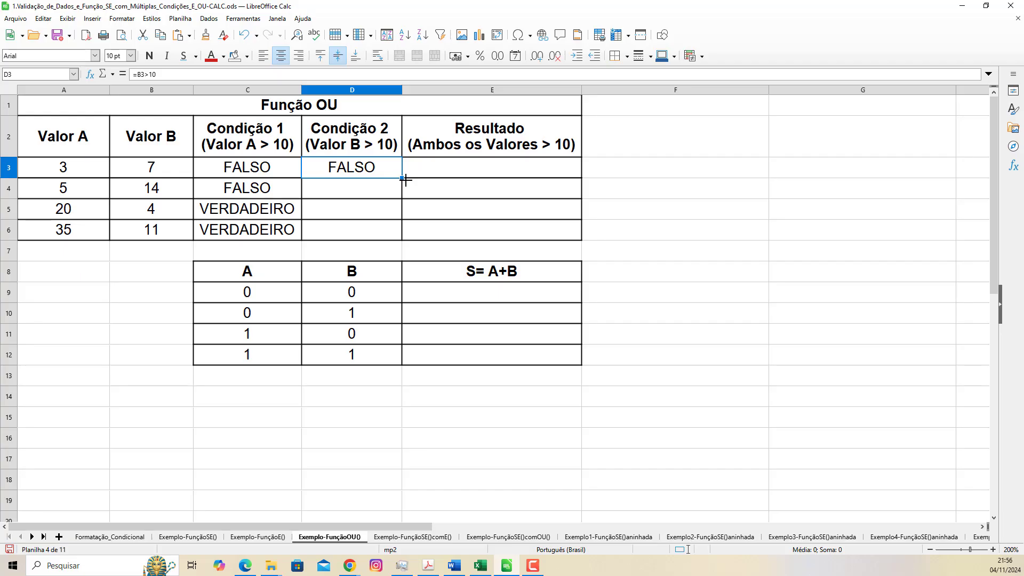
drag(403, 179, 398, 234)
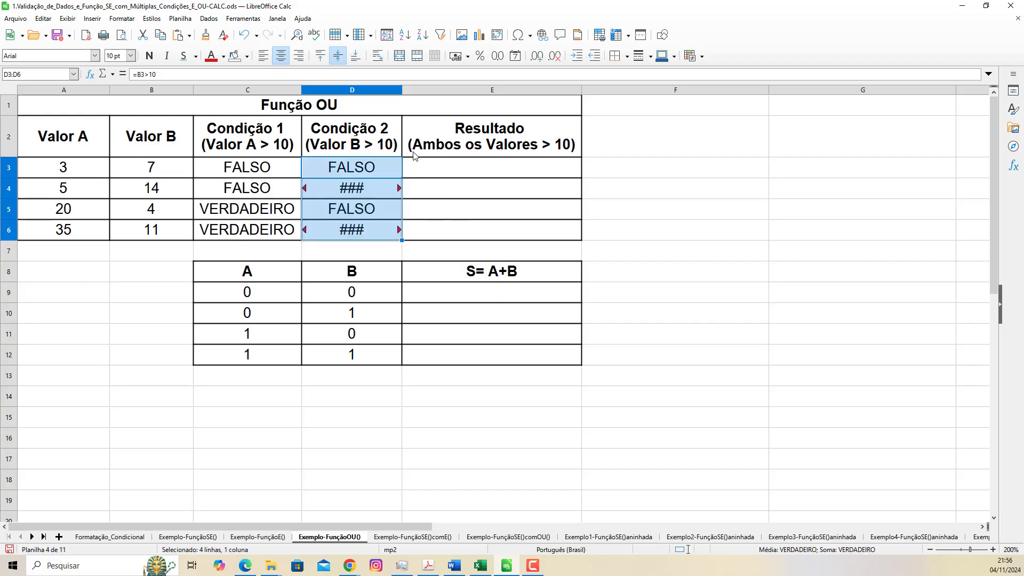
double_click(402, 92)
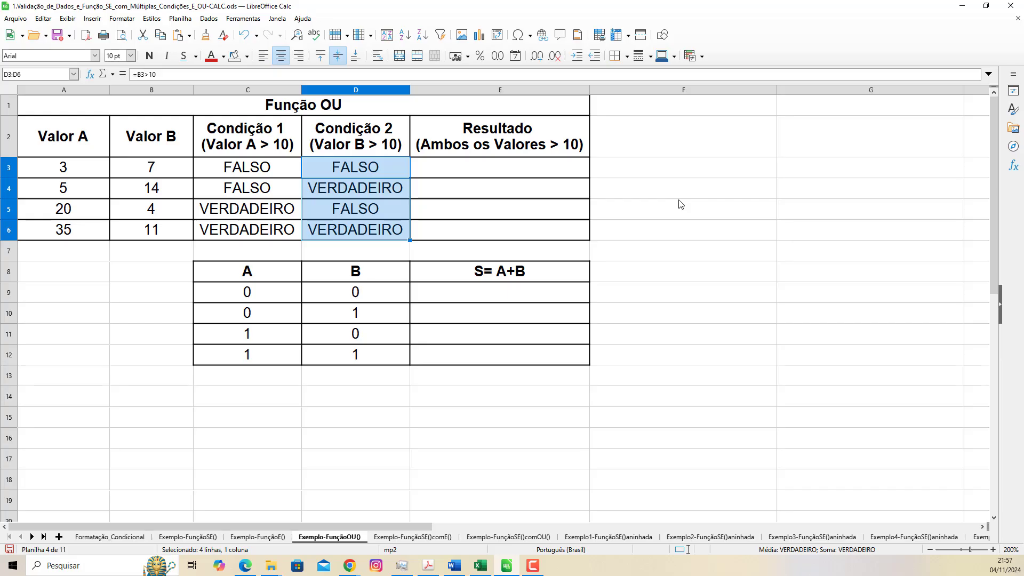
click(690, 272)
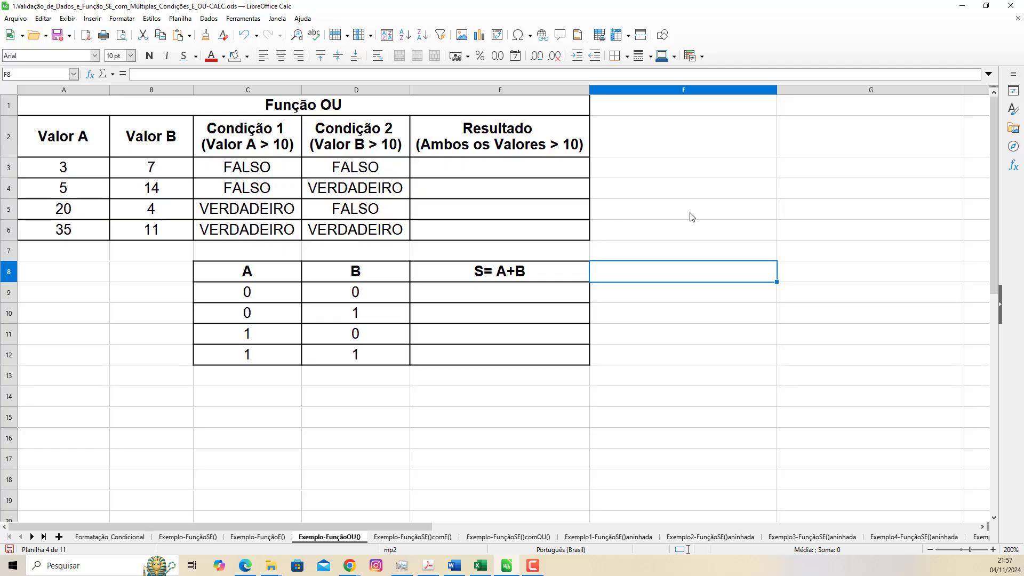
click(662, 210)
Step: Enter the formula =OU(C3;D3) in E3 to combine both conditions in the Resultado column
click(499, 175)
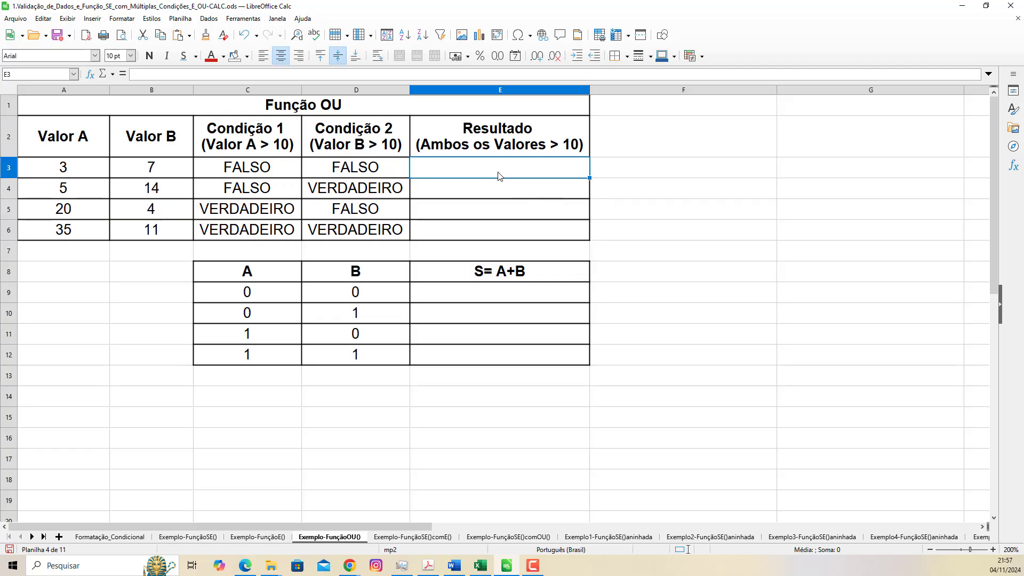
text(=OU)
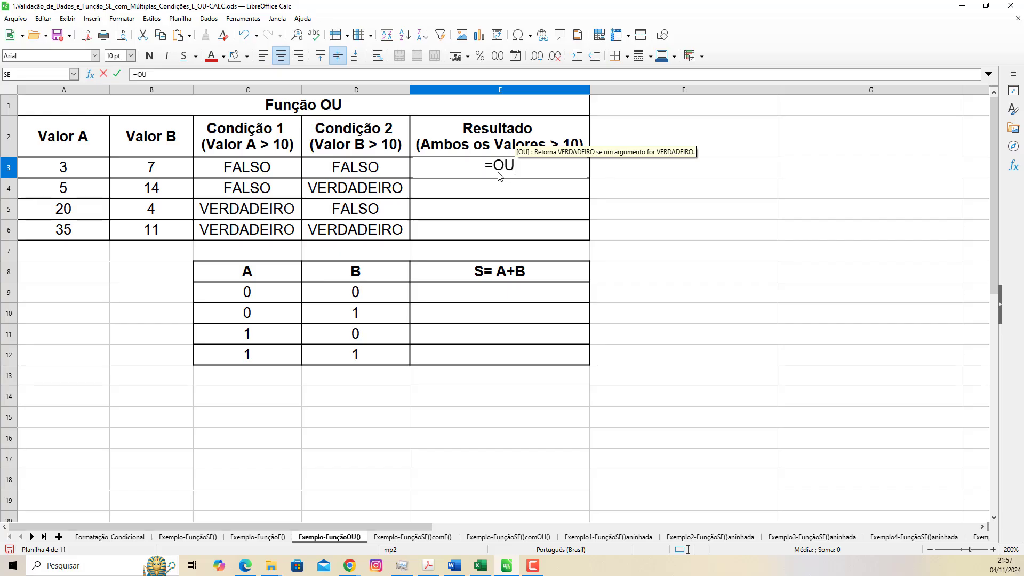
text(()
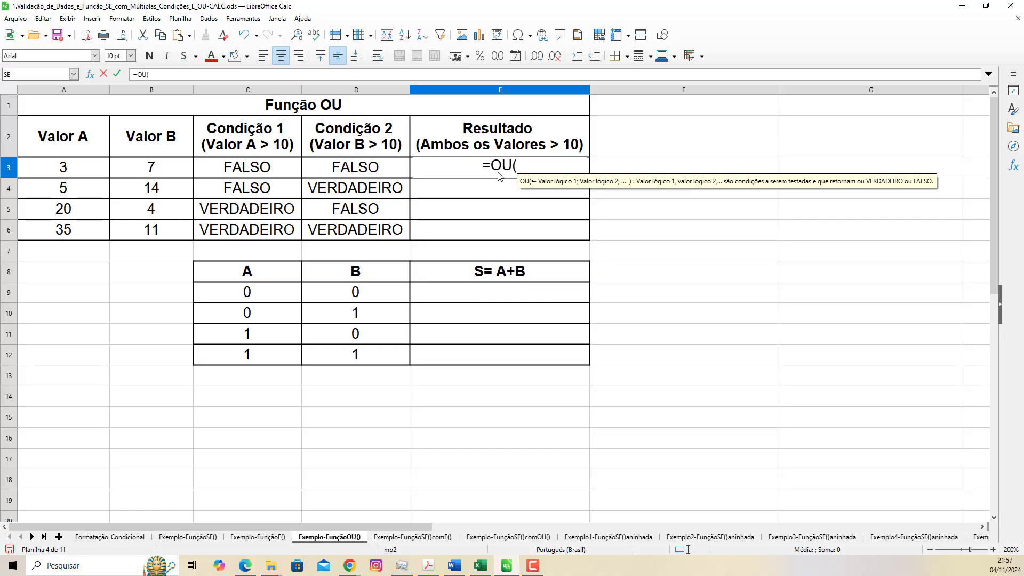
click(269, 171)
click(555, 165)
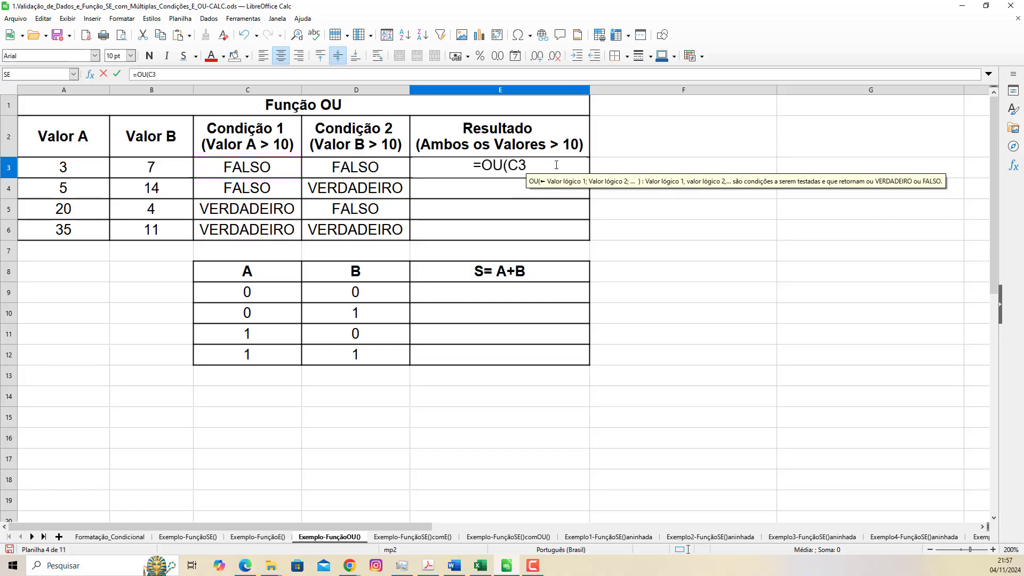
text(;)
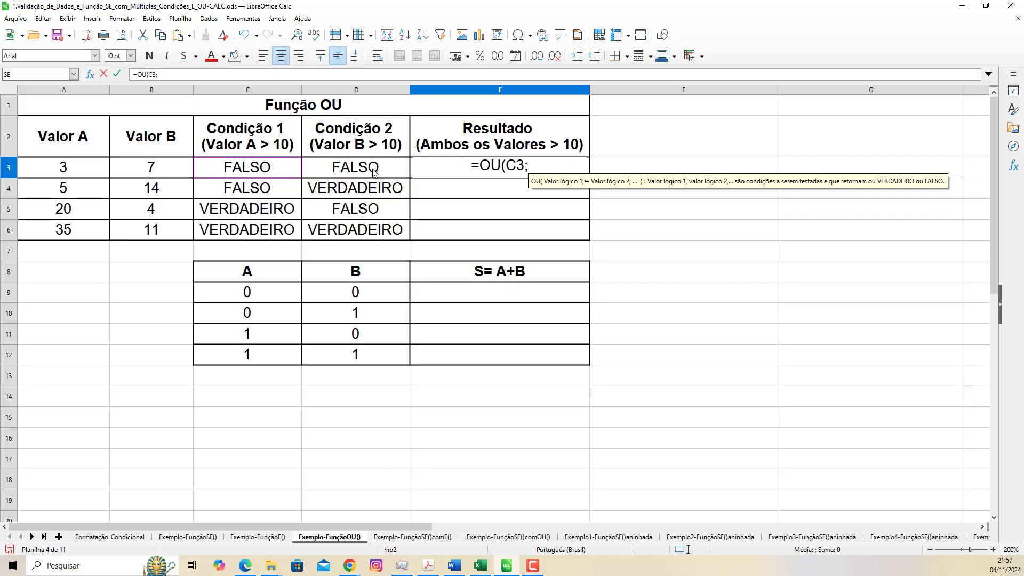
text(d3)
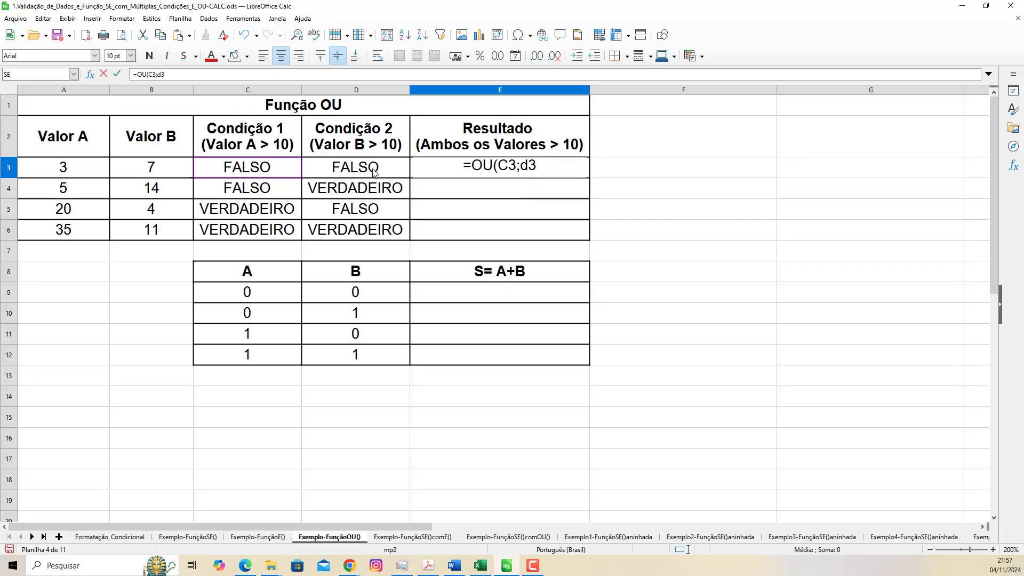
key(BackSpace)
key(BackSpace)
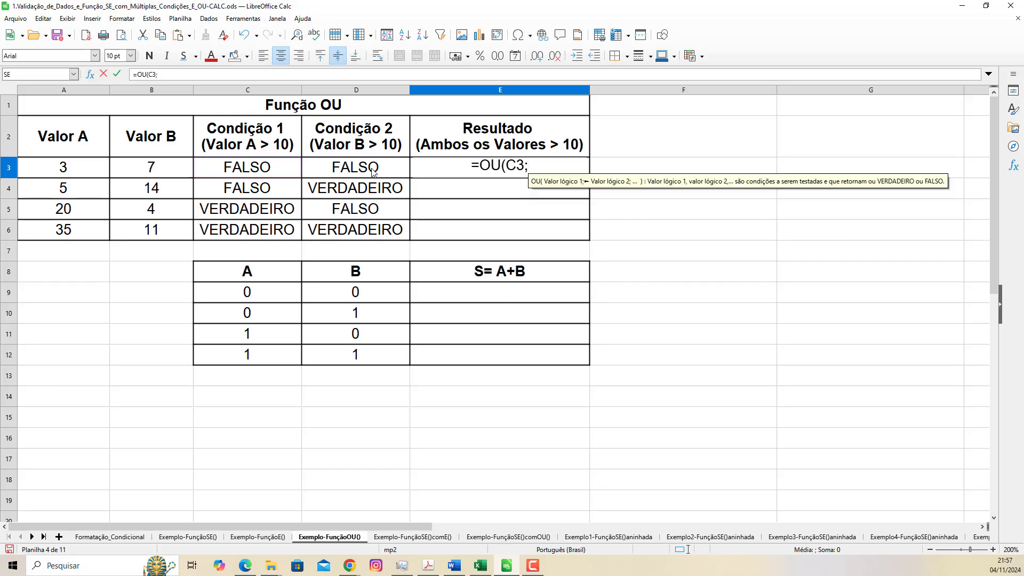
click(372, 171)
text())
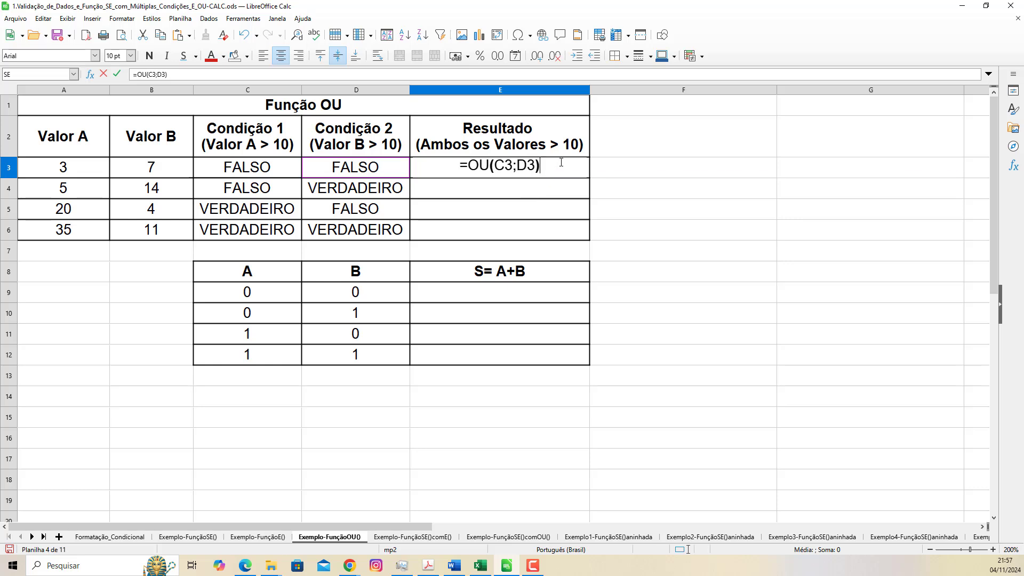
key(Return)
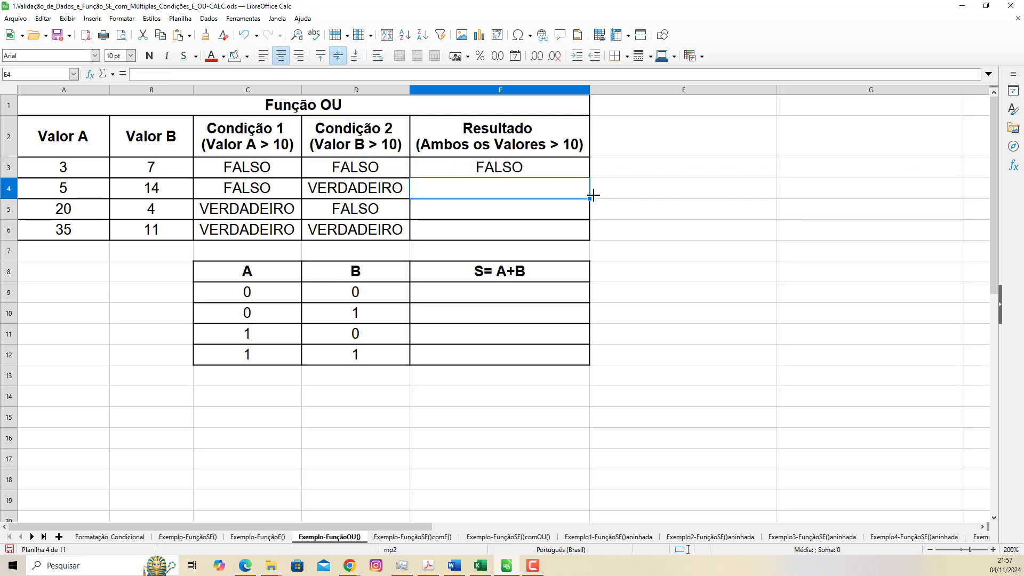
Step: Fill the OU formula from E3 down through E6
click(584, 171)
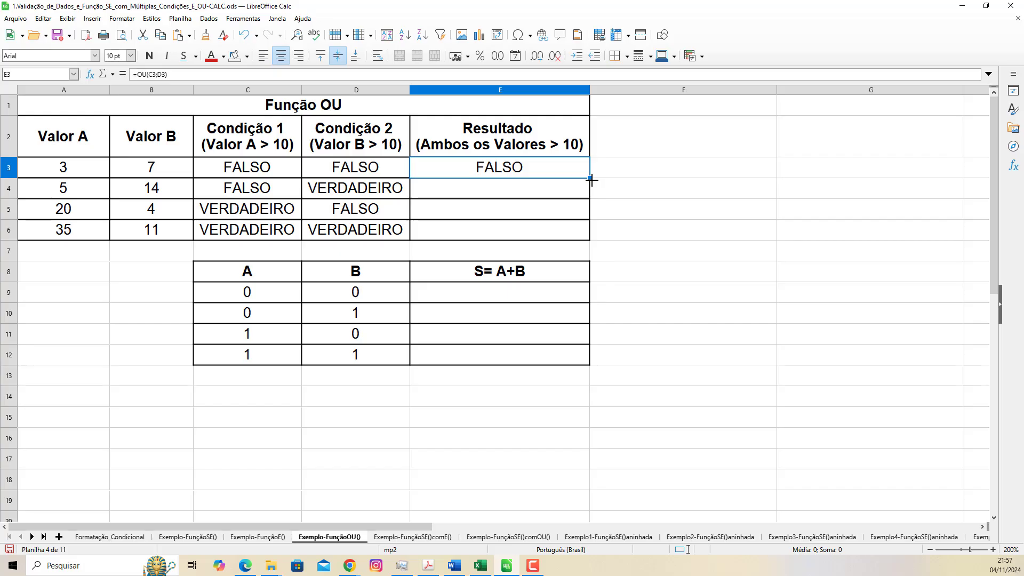
drag(591, 180, 590, 238)
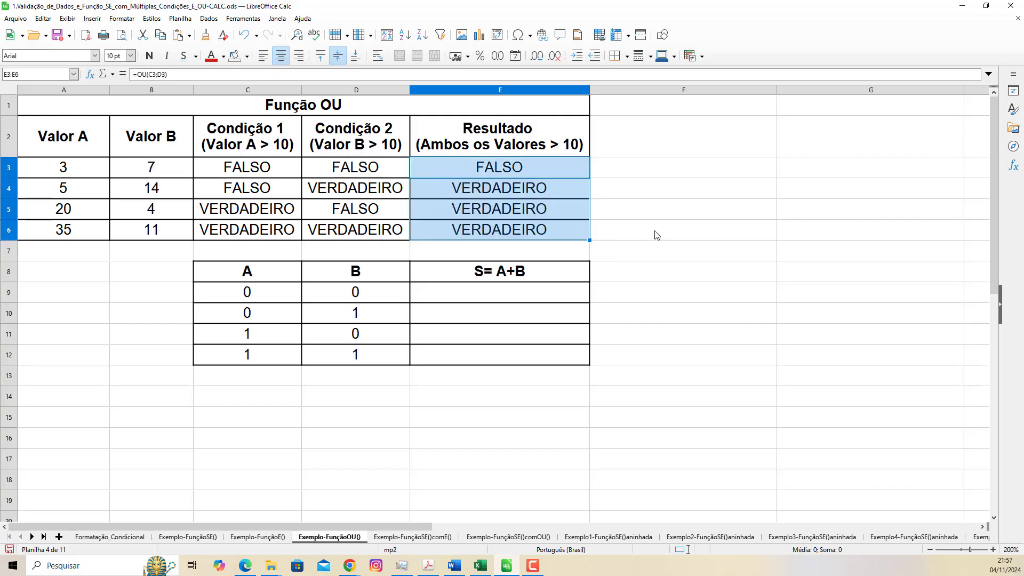
click(659, 269)
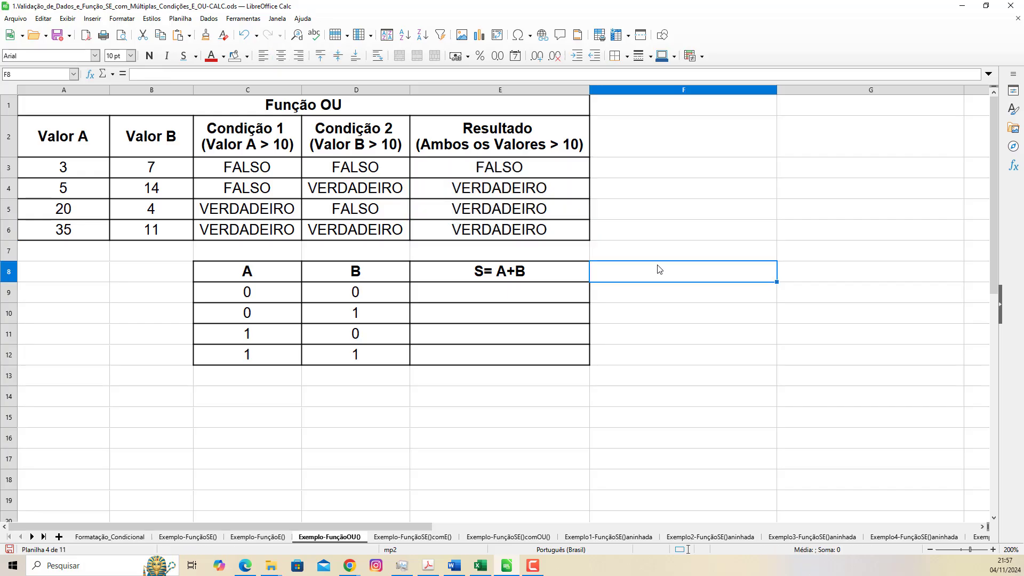
click(571, 173)
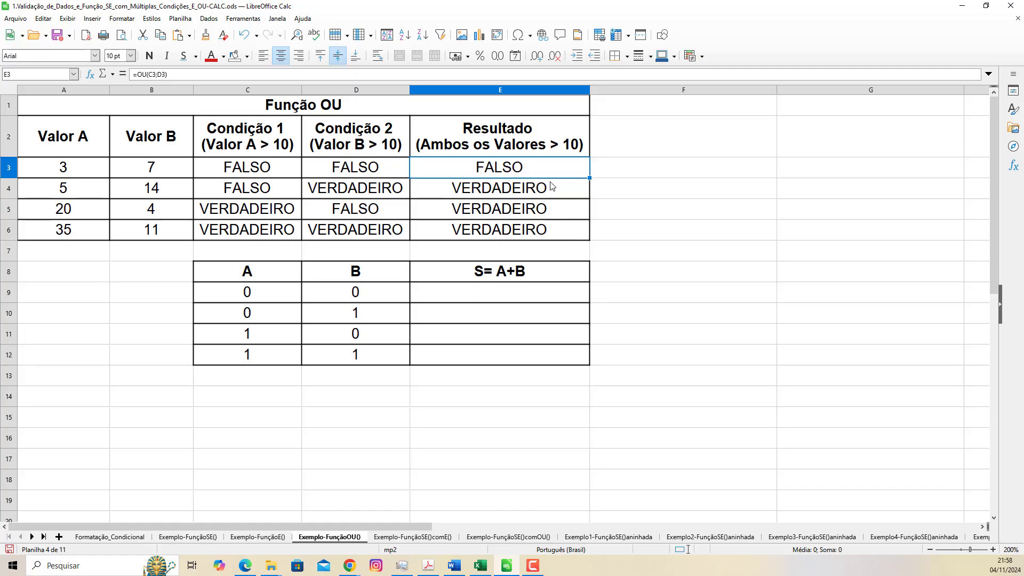
click(664, 230)
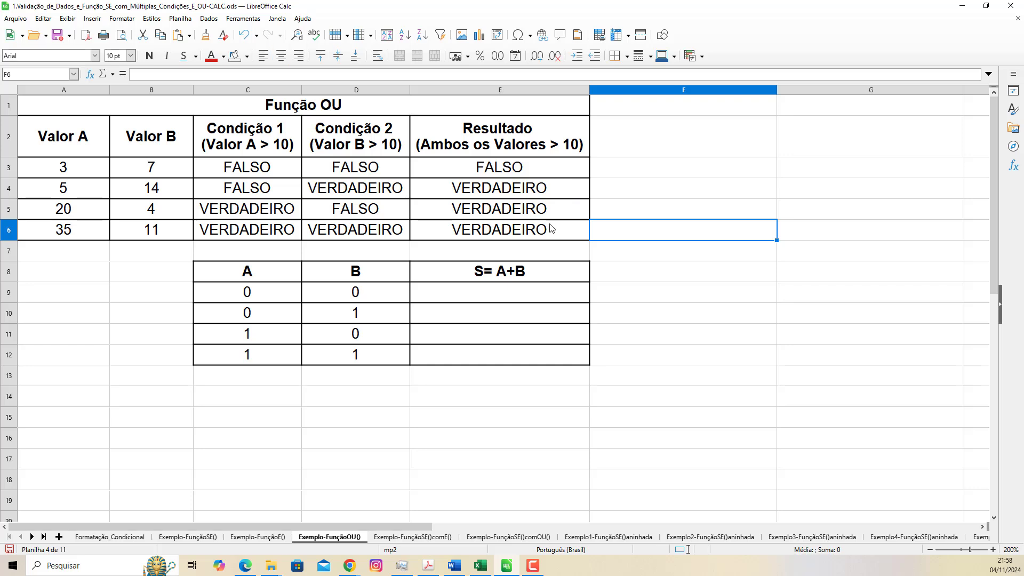
double_click(555, 170)
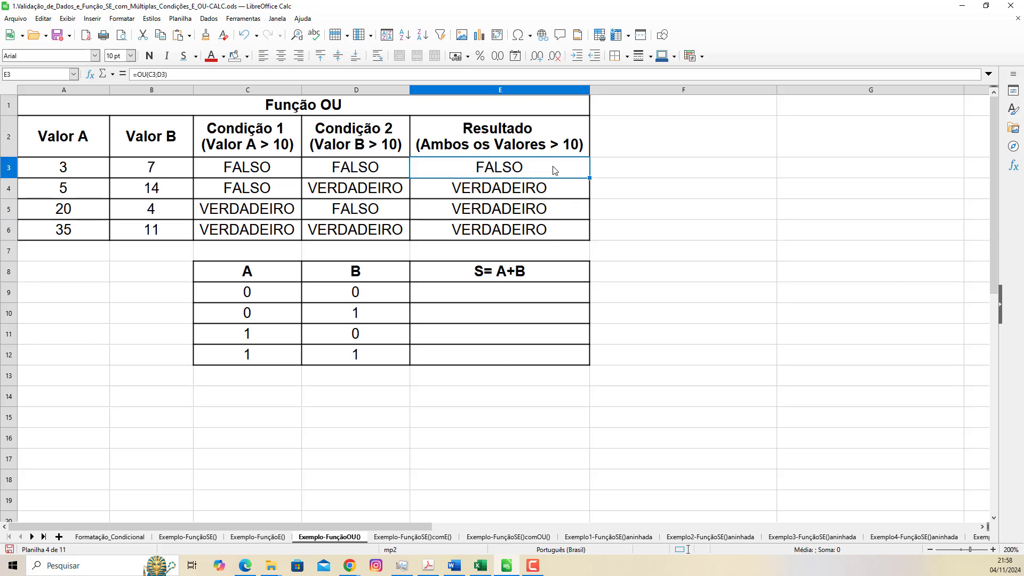
click(471, 167)
text(SE)
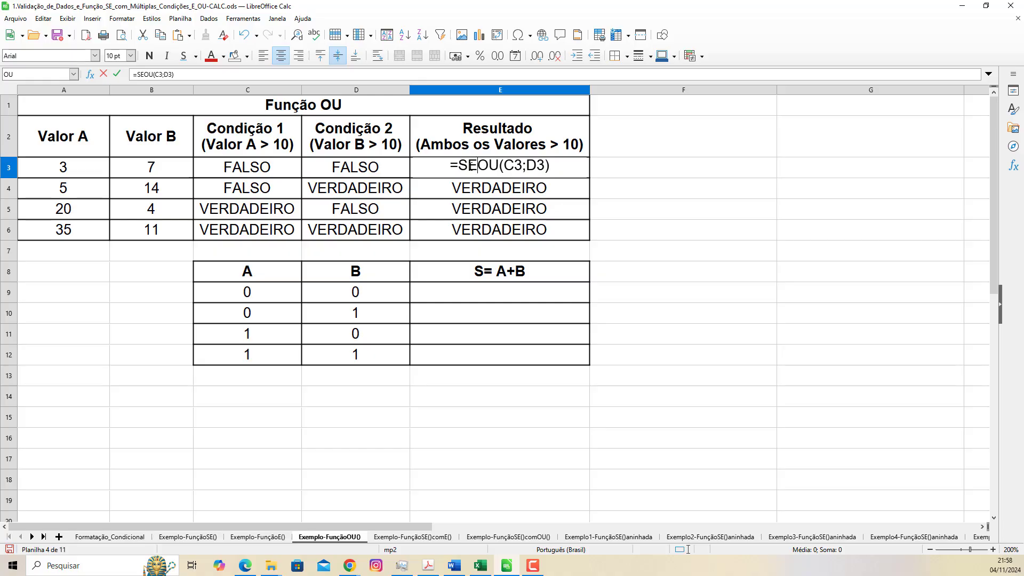
key(BackSpace)
key(BackSpace)
key(Return)
click(635, 243)
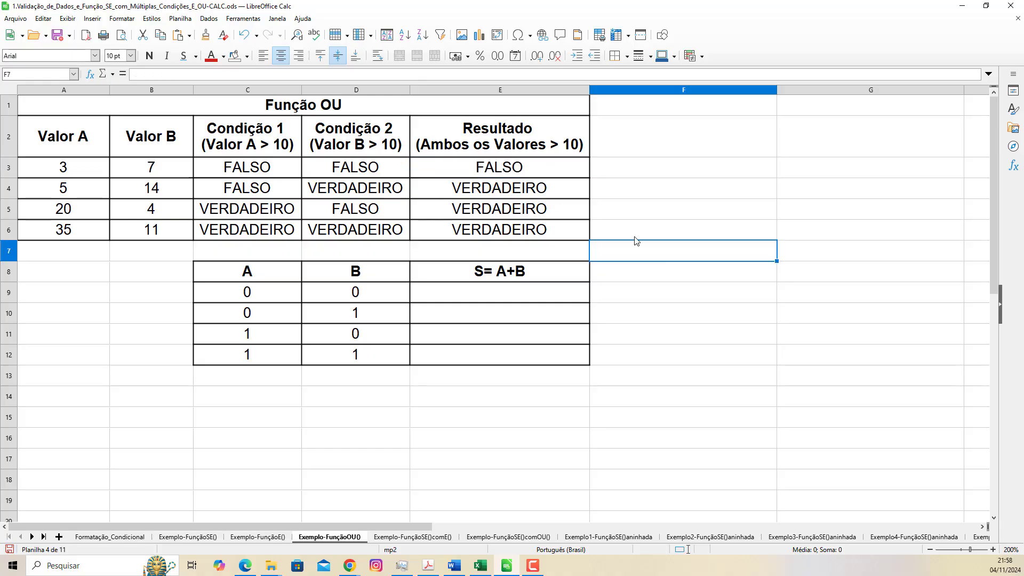
Step: Add a conditional formatting rule to E3:E6 that applies the Ruim style when the cell value equals "FALSO"
drag(567, 167, 560, 231)
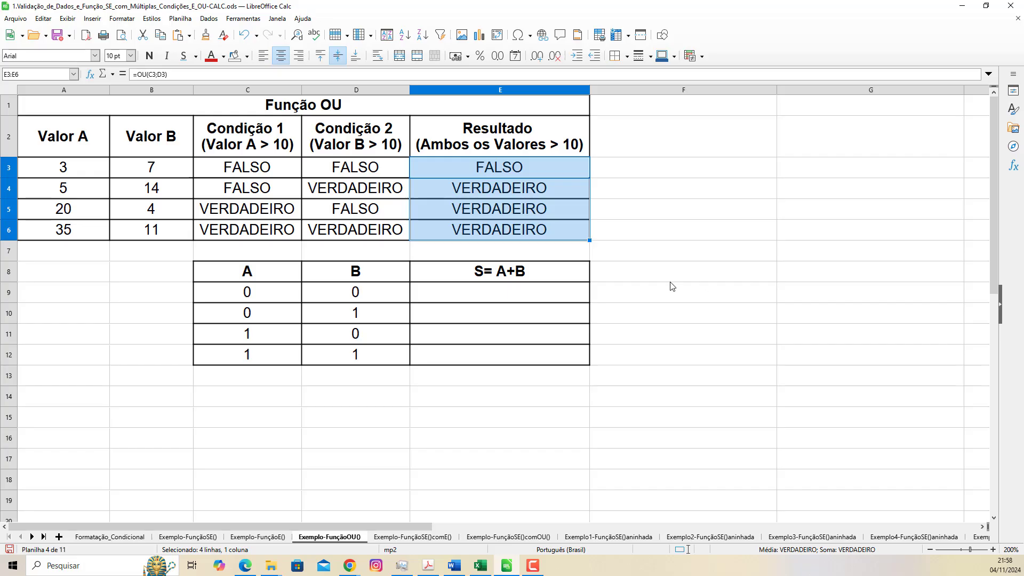
click(121, 18)
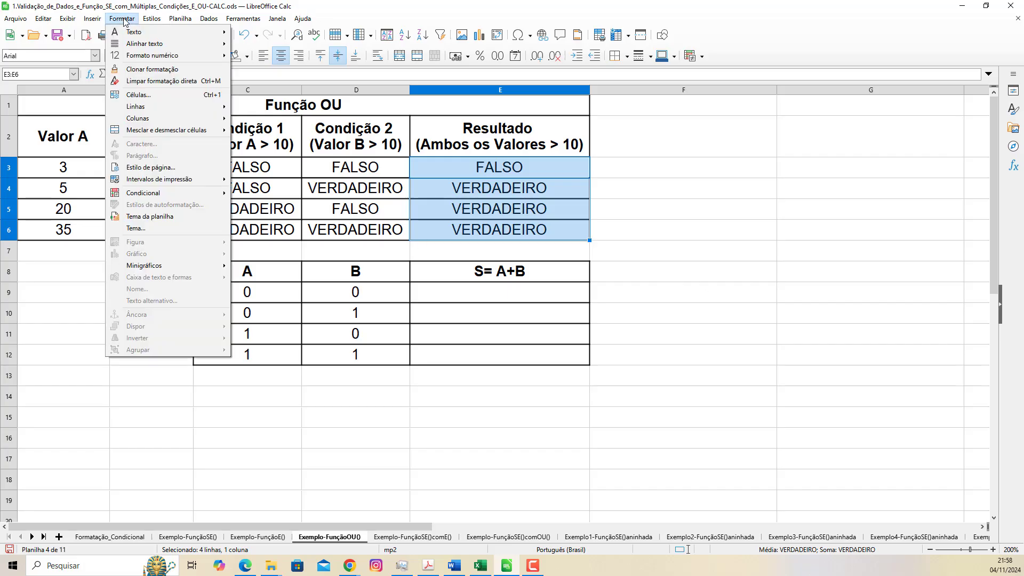
mouse_move(184, 193)
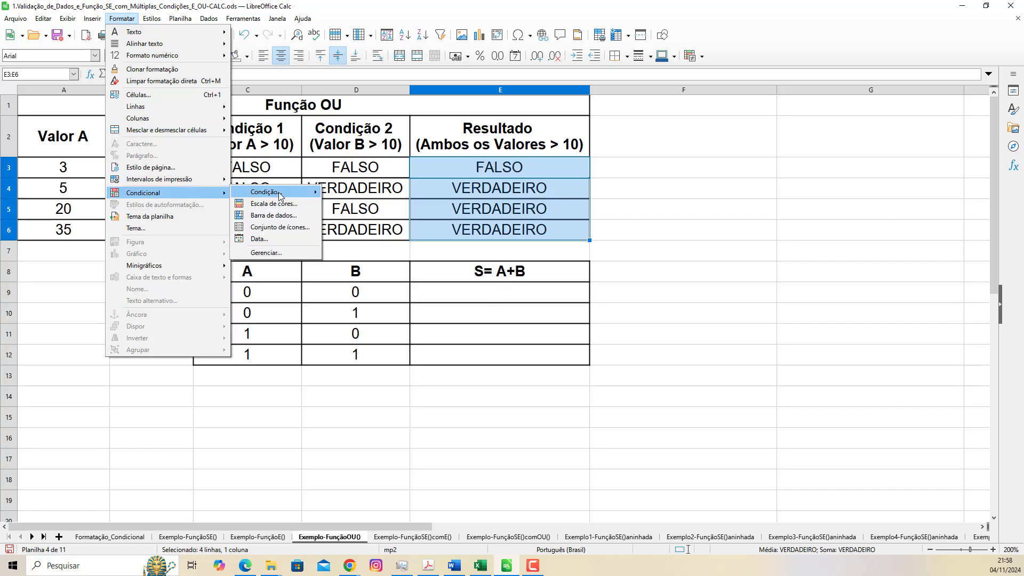
mouse_move(279, 196)
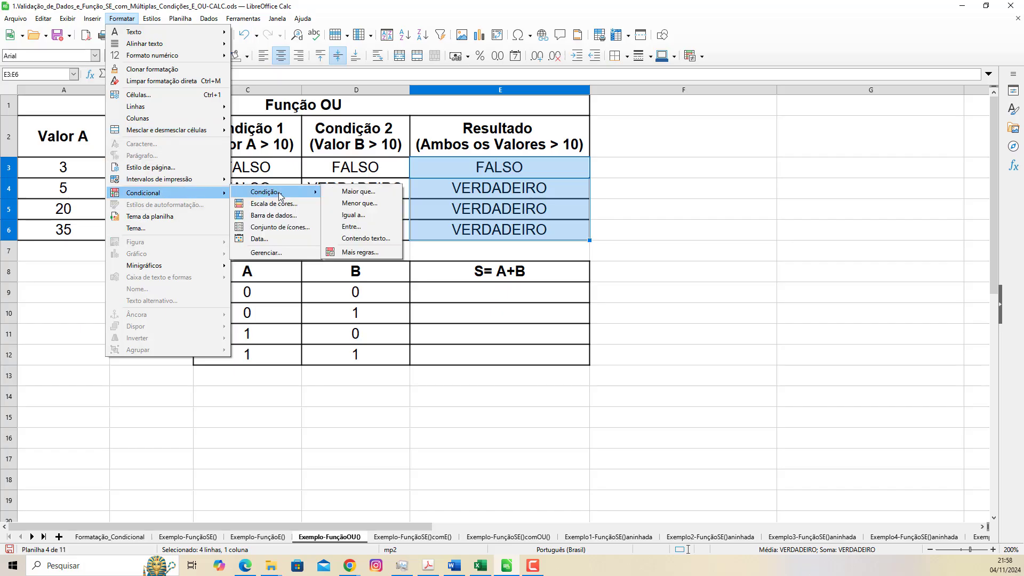
click(367, 252)
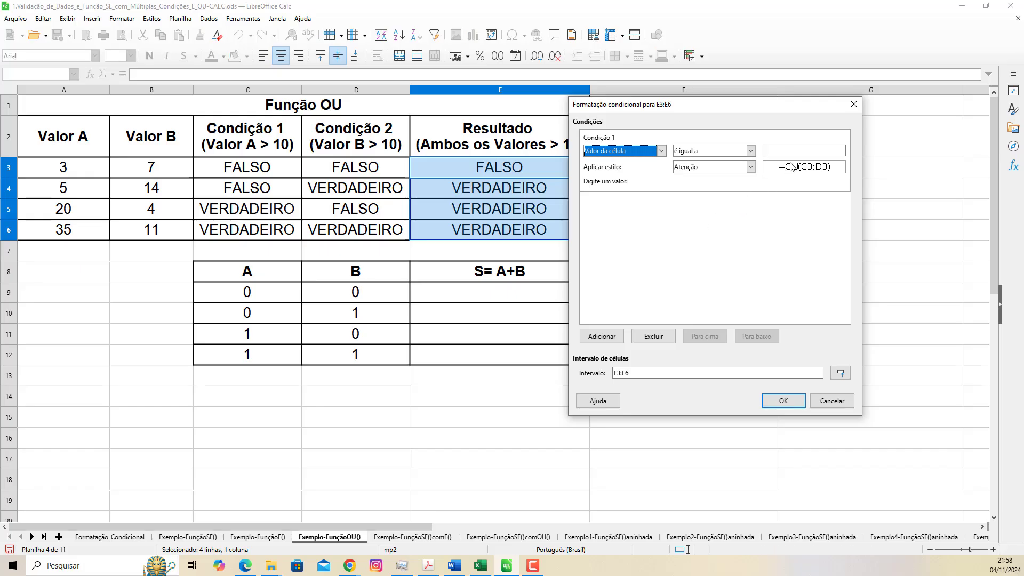
click(794, 150)
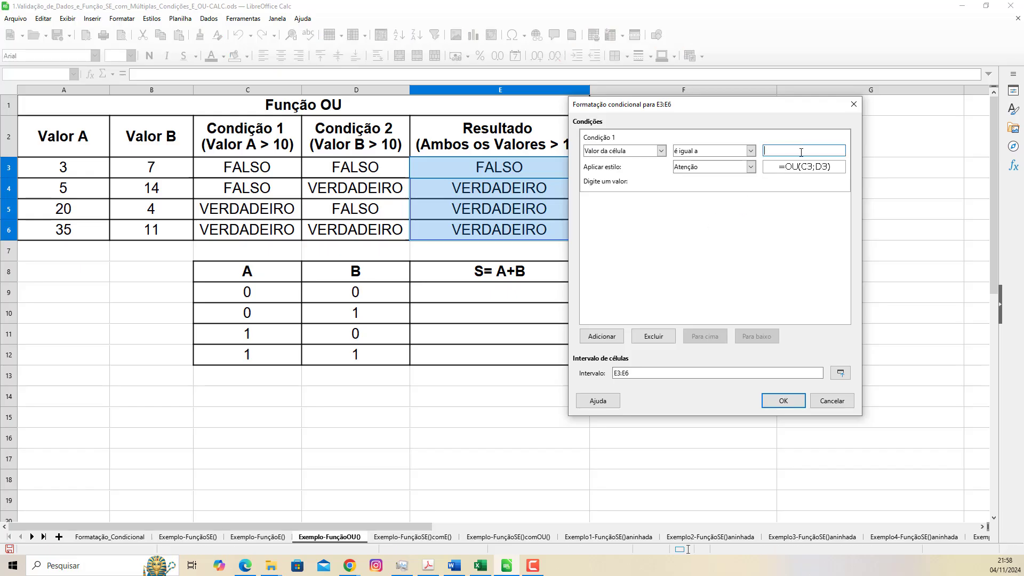
text(FALSO)
text(")
text(")
click(721, 167)
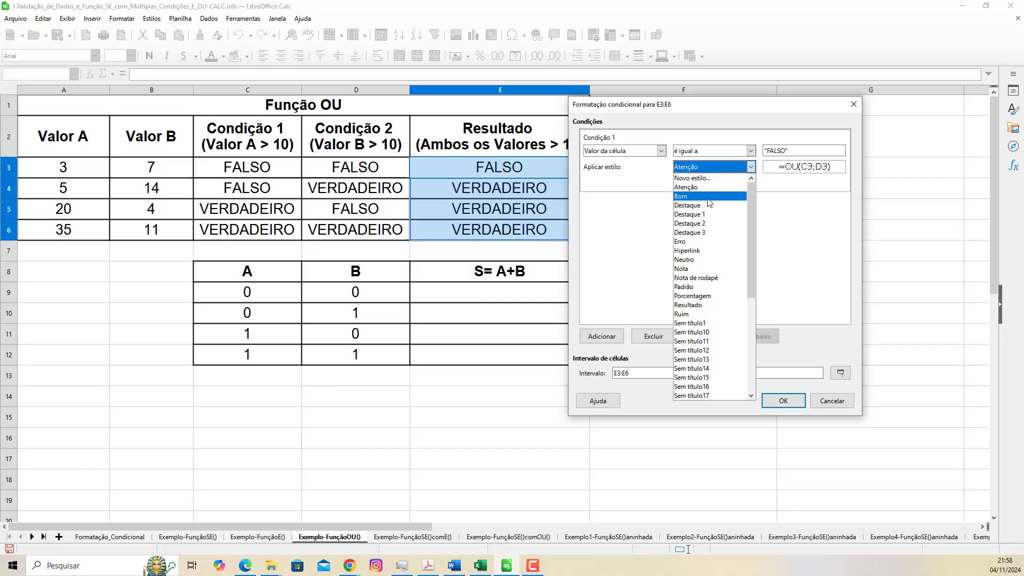
click(699, 314)
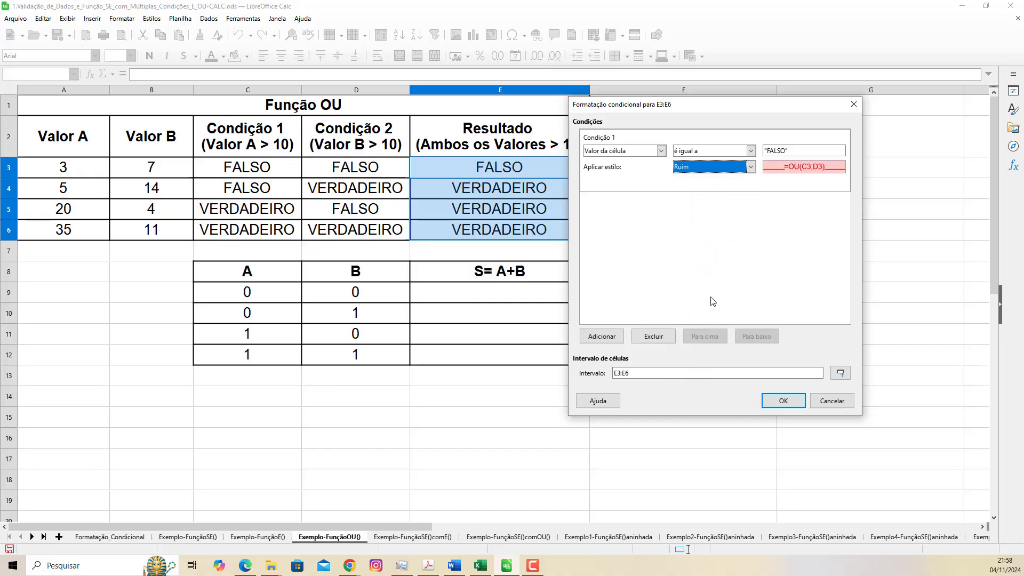
Step: Add a second condition for E3:E6 that applies the Bom style when the value equals "VERDADEIRO", and apply both rules
click(602, 336)
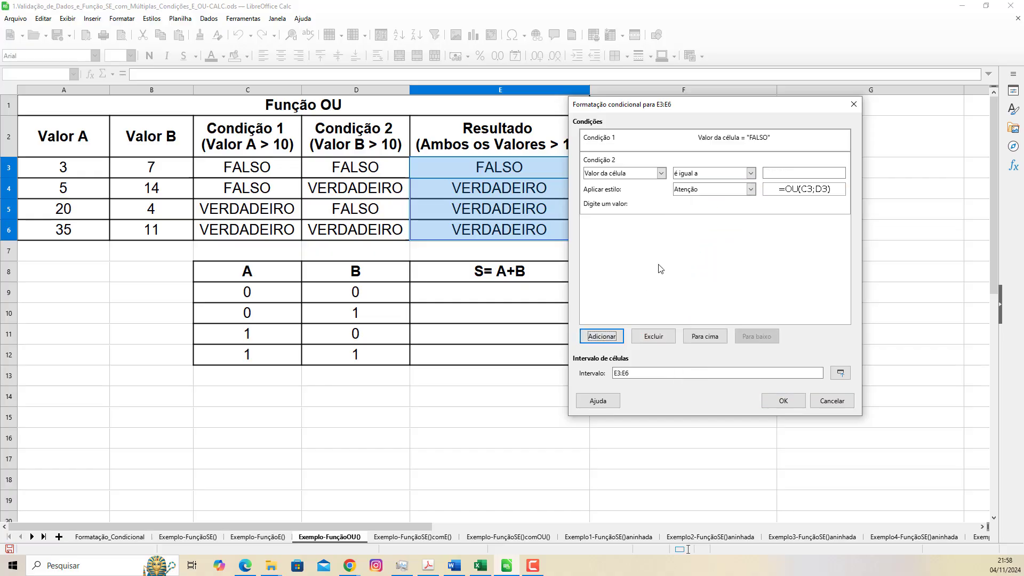
click(788, 173)
text("")
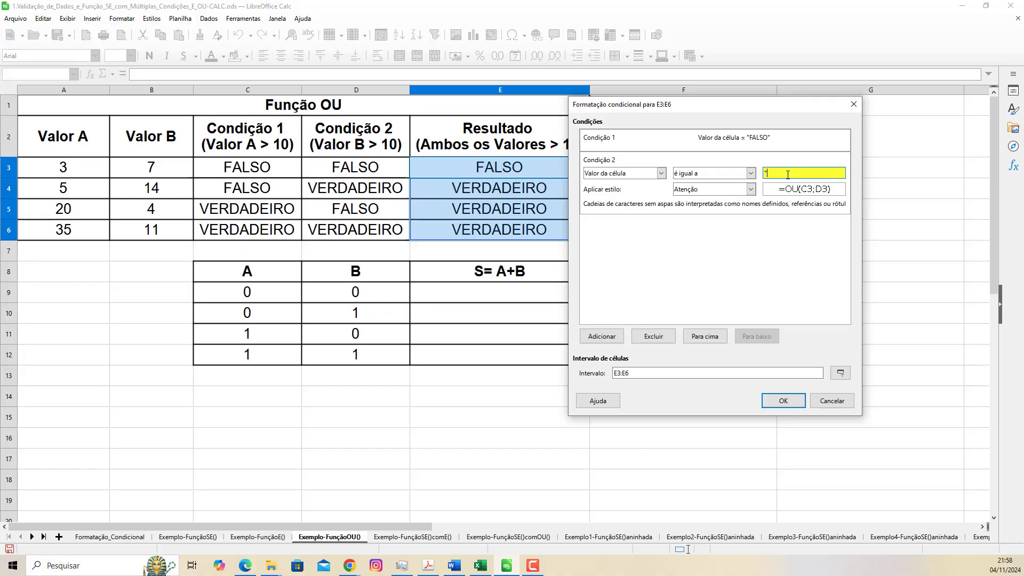
text(VERDADEIRO)
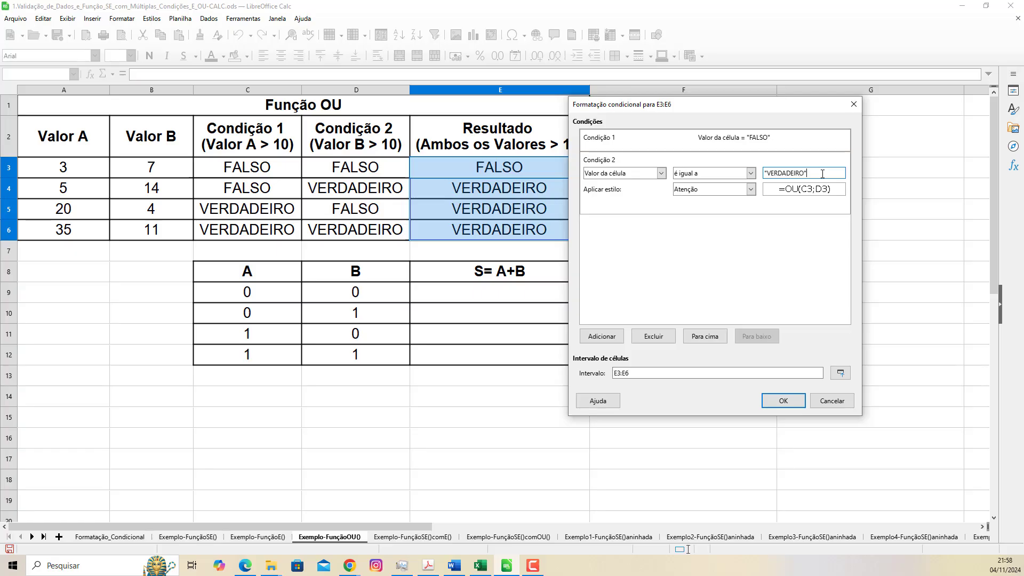
click(713, 191)
click(695, 222)
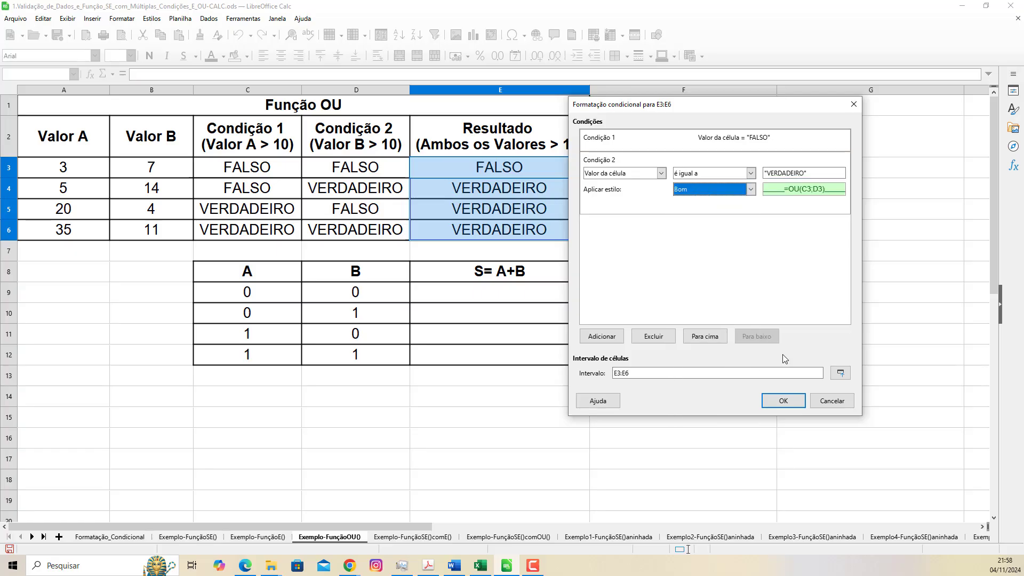
click(784, 400)
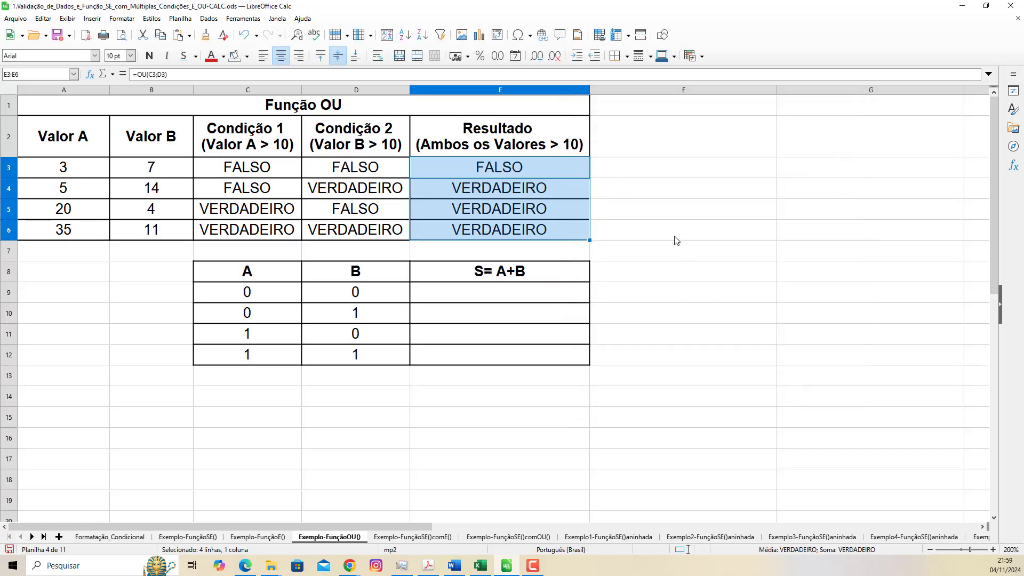
Step: Edit the conditional formatting of E3:E6 so the second condition compares with VERDADEIRO without quotation marks
click(675, 239)
drag(567, 164, 558, 231)
click(121, 19)
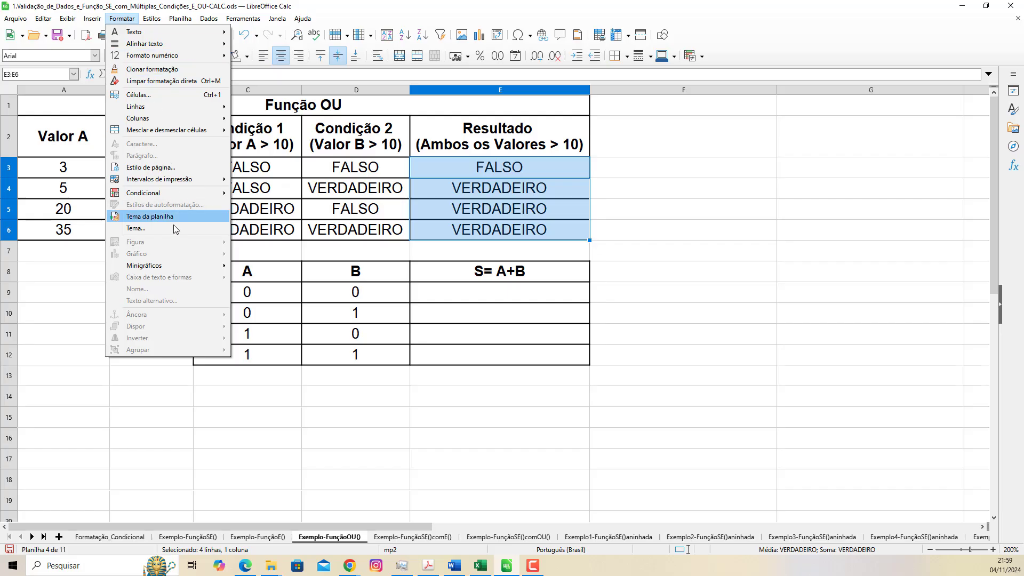
mouse_move(208, 193)
mouse_move(293, 191)
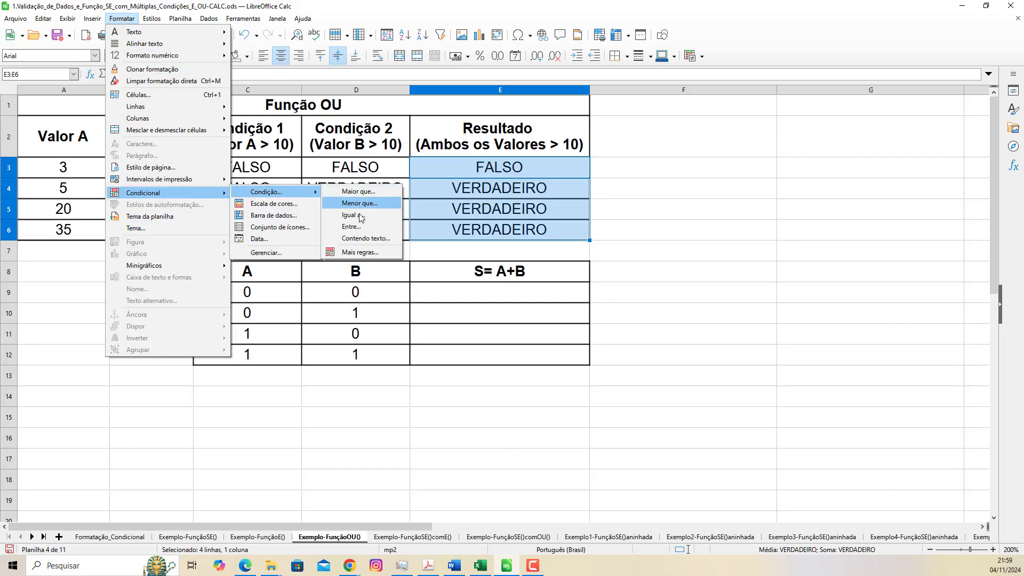
click(357, 253)
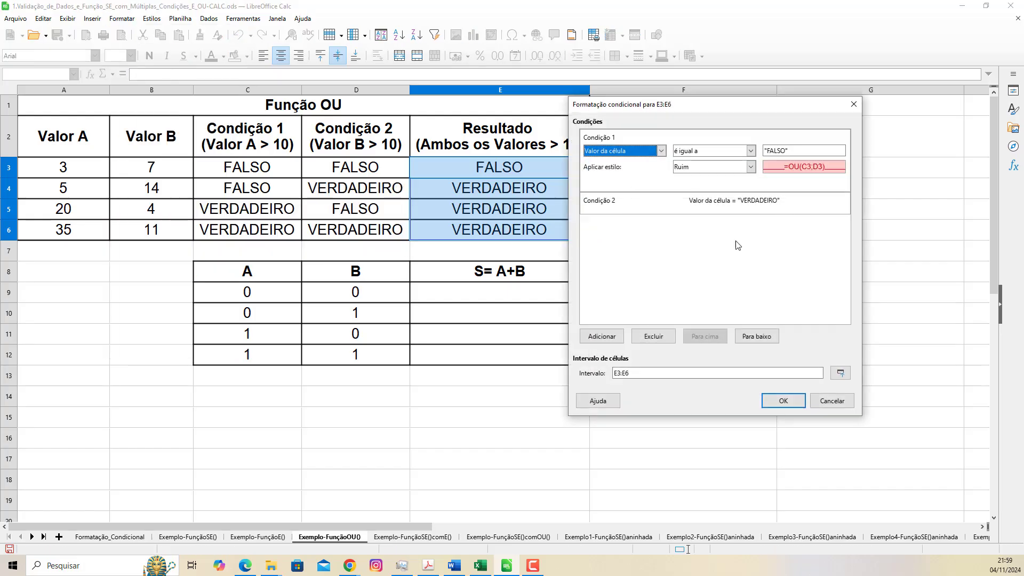
click(712, 204)
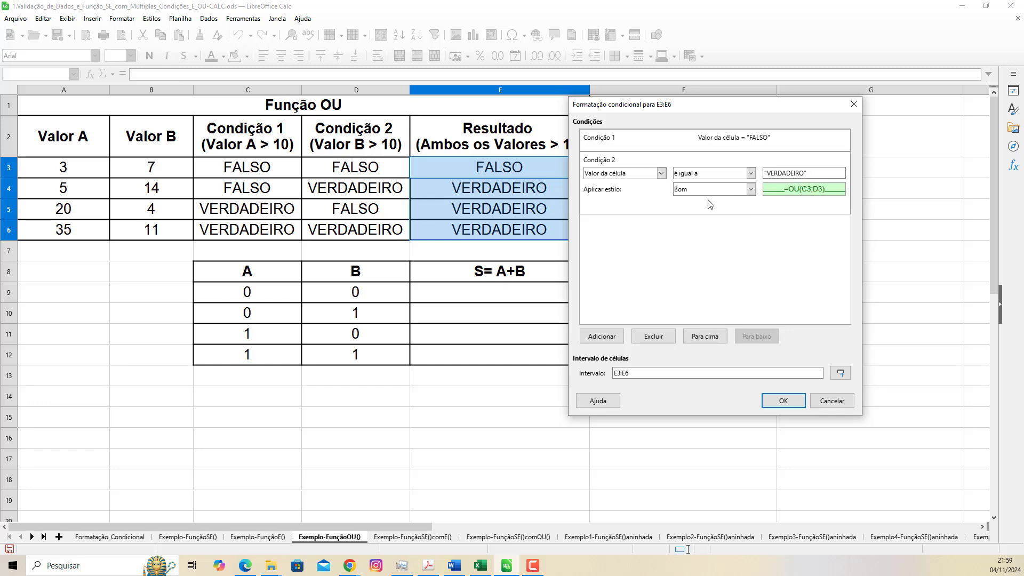
click(767, 174)
key(BackSpace)
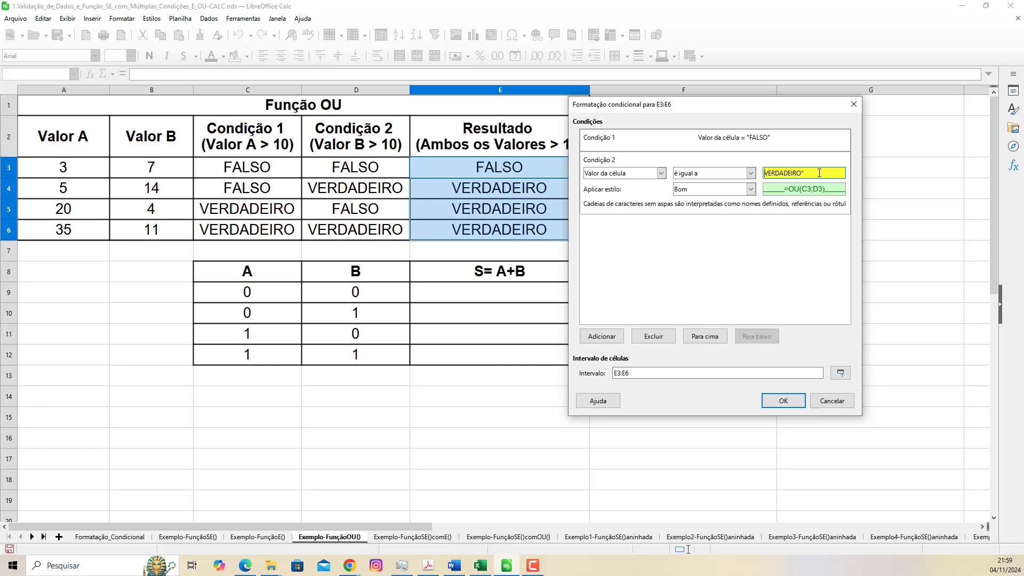
click(819, 173)
key(BackSpace)
Step: Remove the quotation marks from FALSO in the first condition and apply the edited rules to E3:E6
click(778, 148)
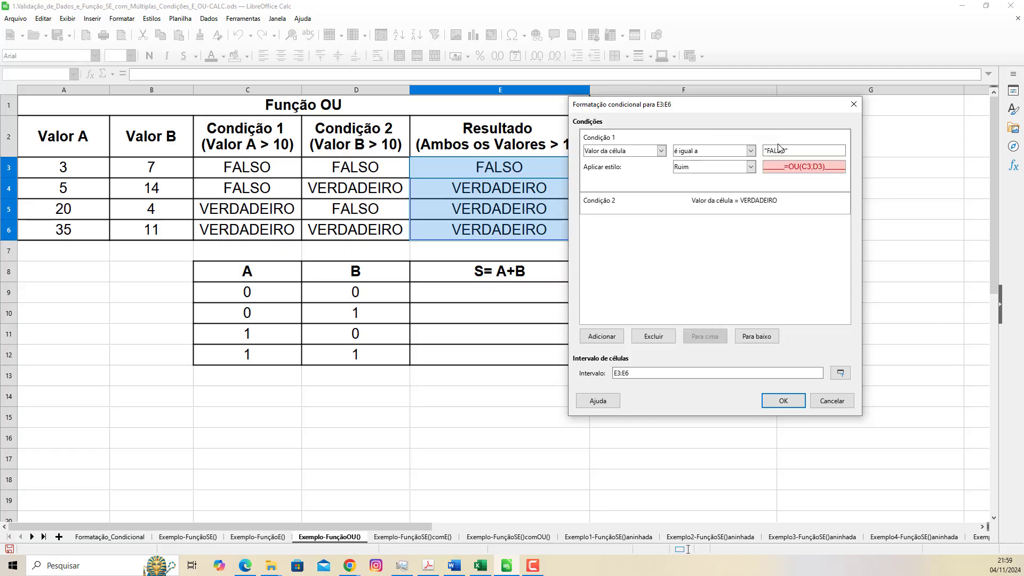
click(769, 151)
key(BackSpace)
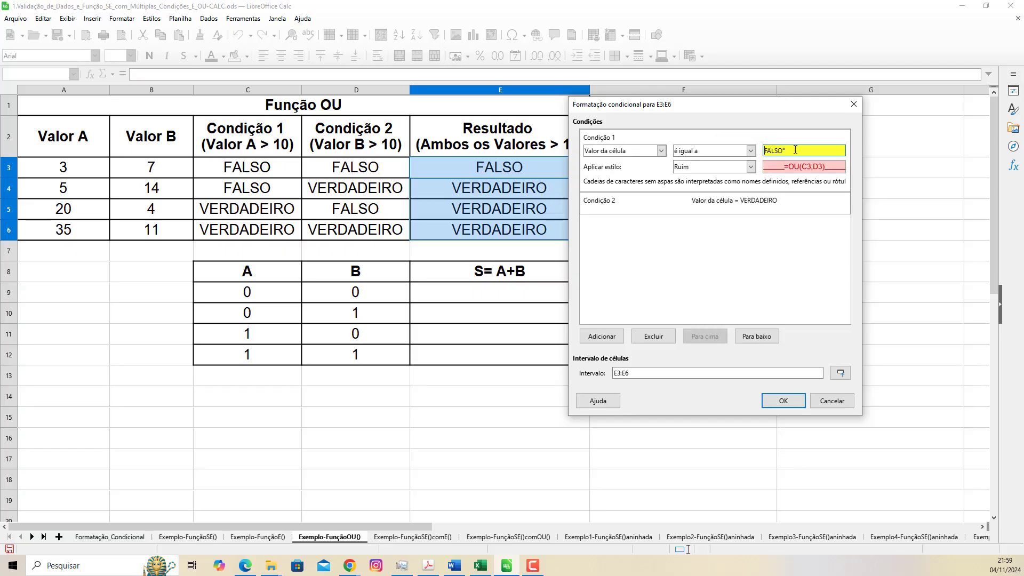
click(797, 149)
key(BackSpace)
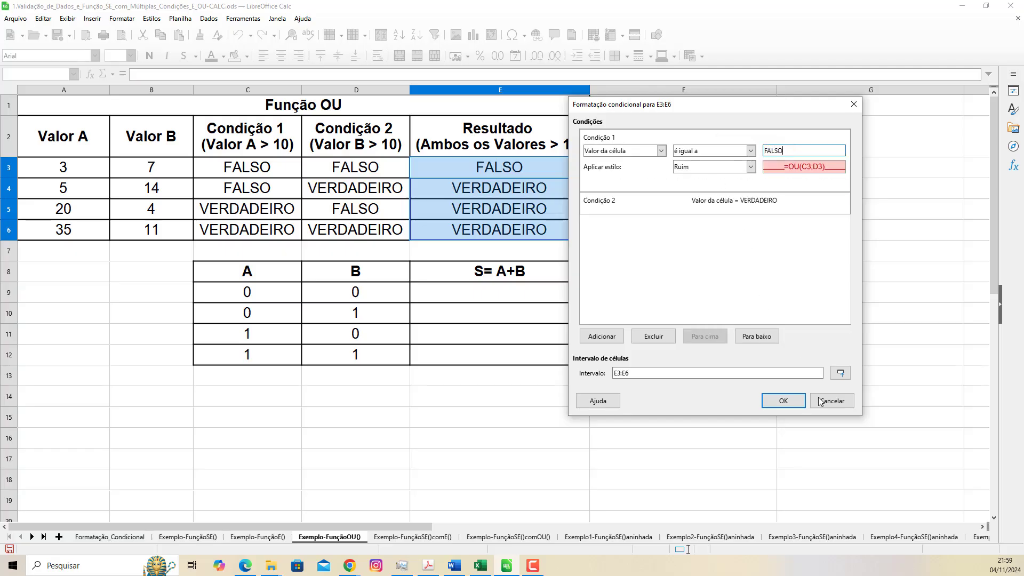
click(783, 401)
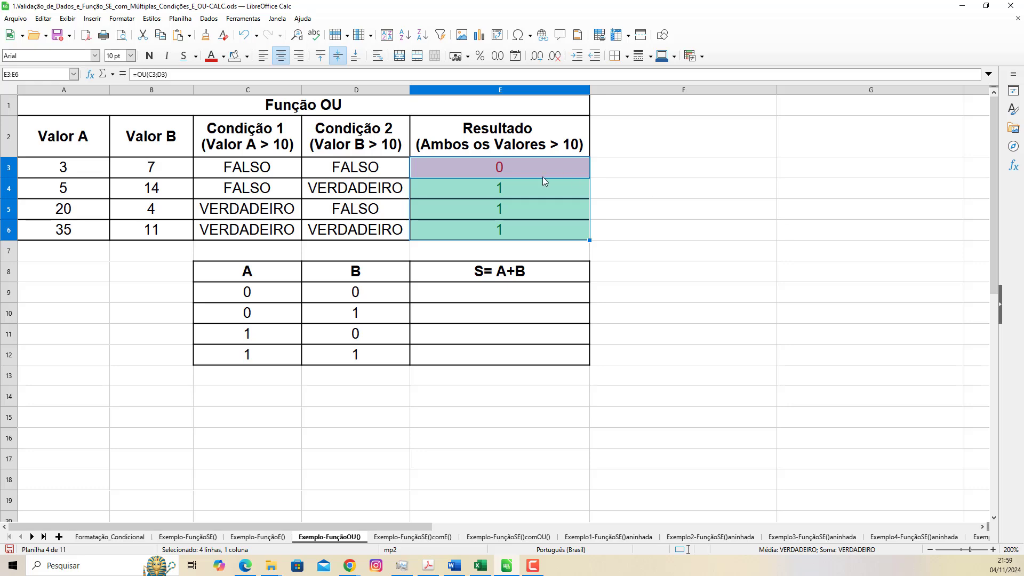
Step: Change the E3 formula to =SE(OU(C3;D3);"VERDADEIRO";"FALSO") so the result is returned as text
double_click(482, 166)
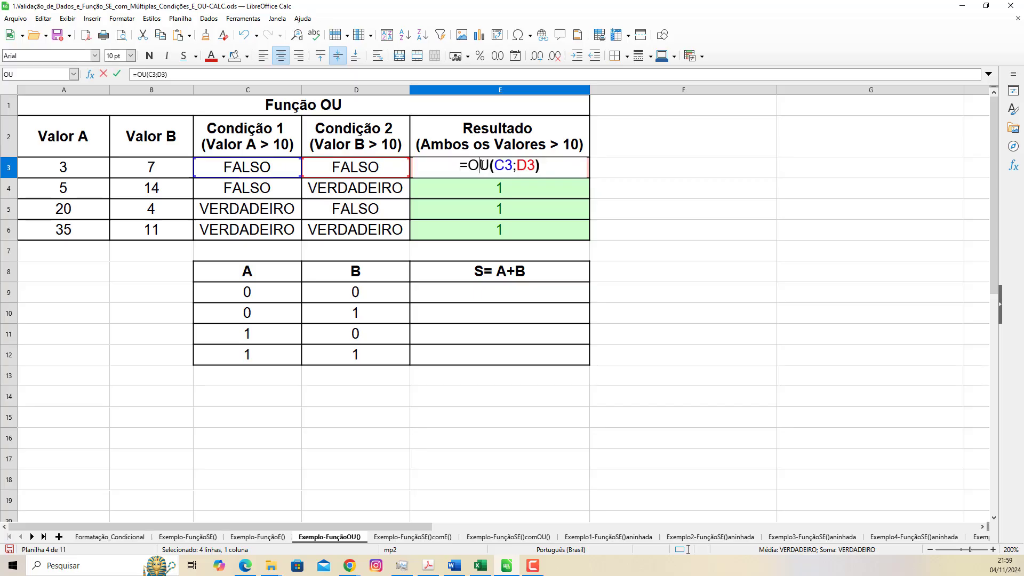
click(469, 166)
text(SE)
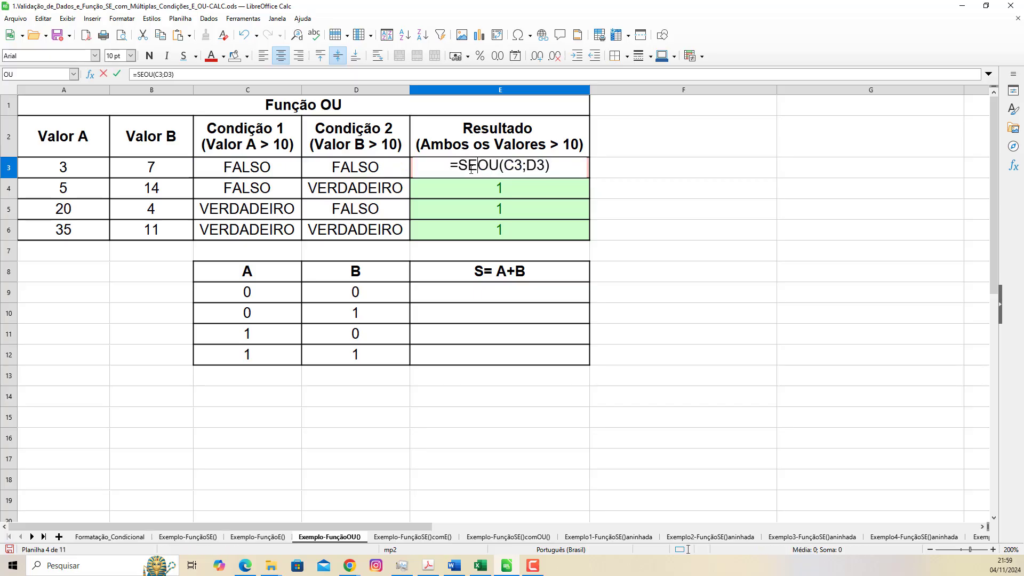
text(()
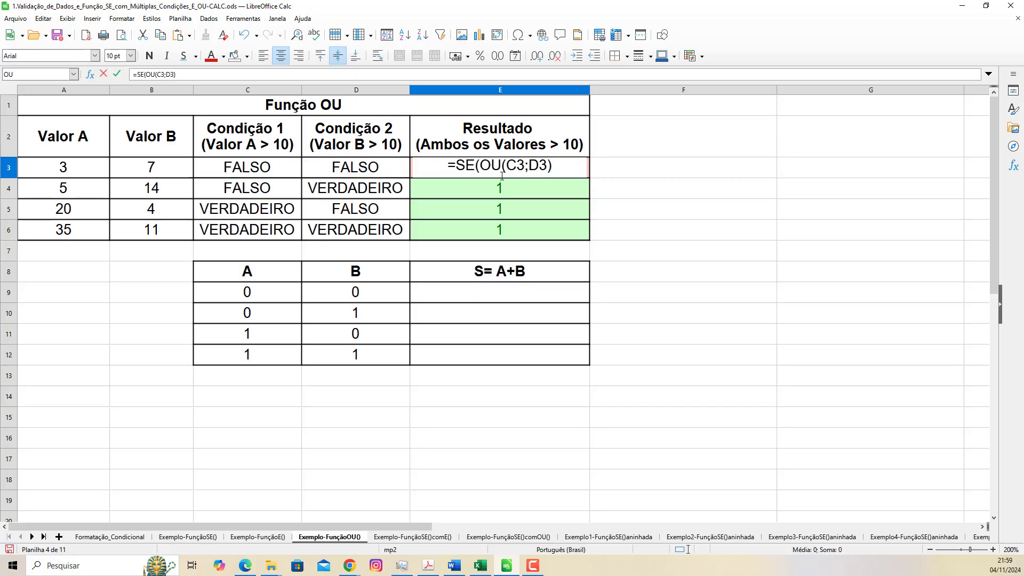
click(560, 171)
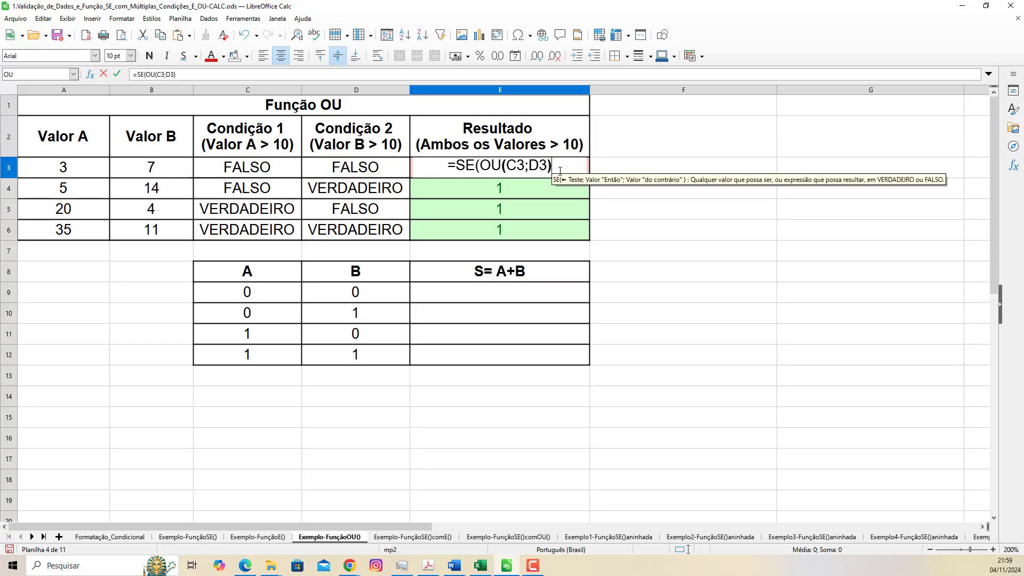
text(;)
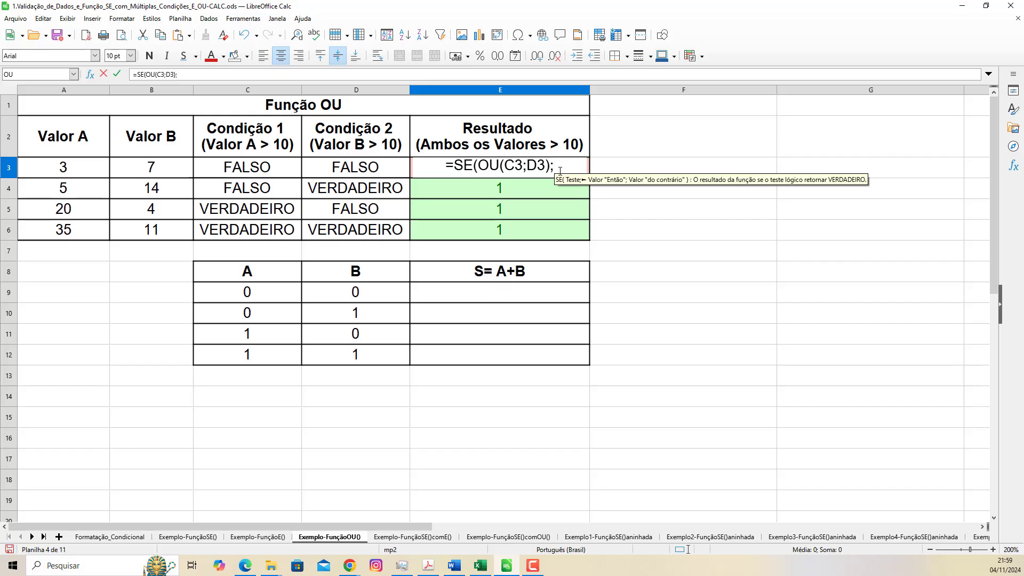
text("")
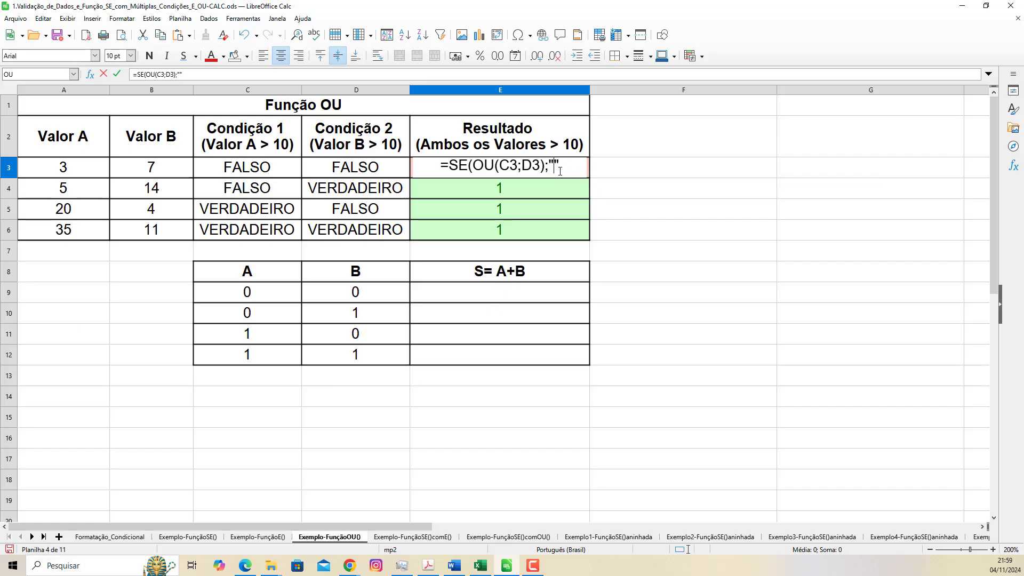
text(VERDADEIRO)
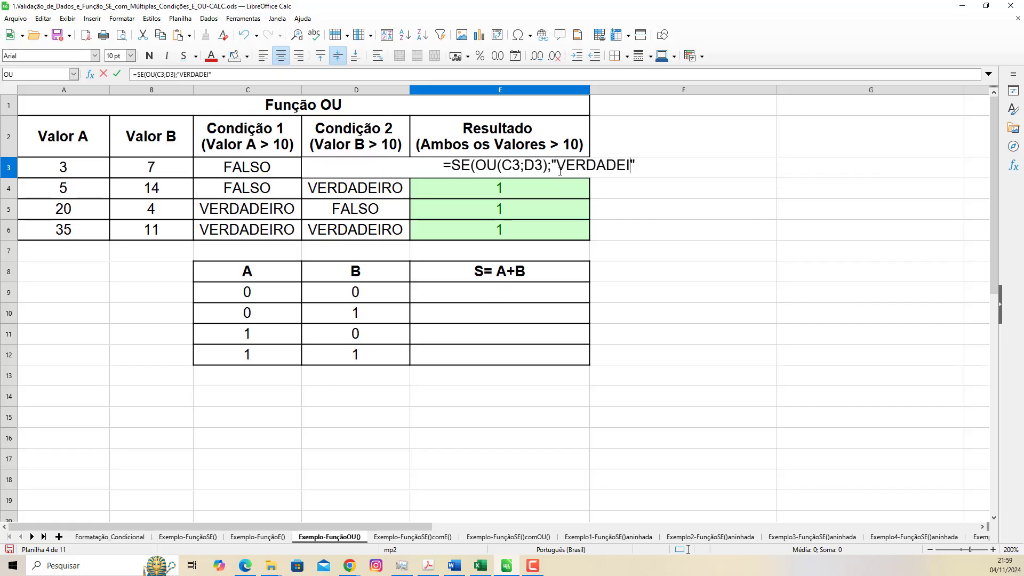
key(Right)
text(;)
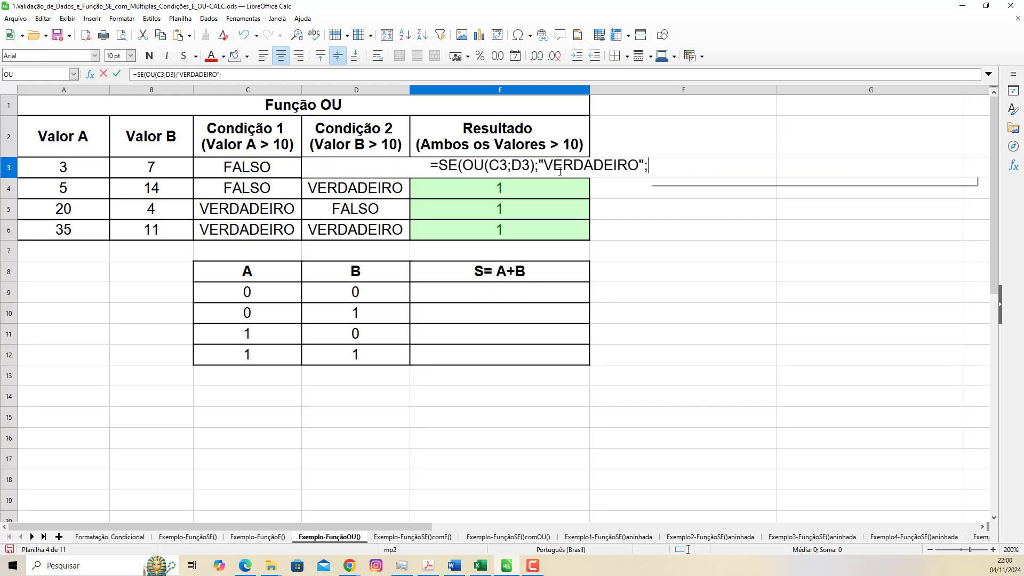
text("FA")
key(Left)
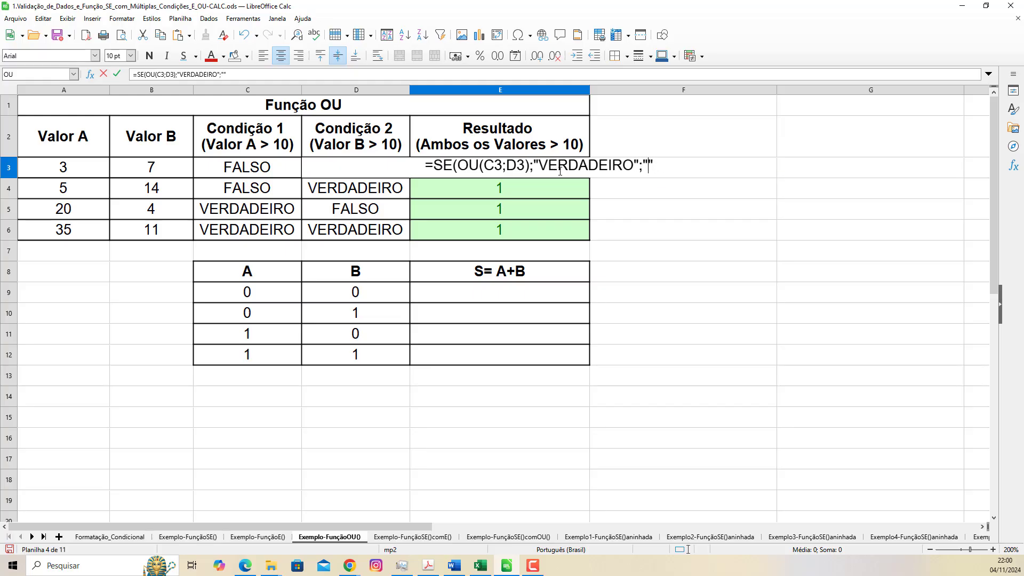
text(FALSO)
key(Right)
text())
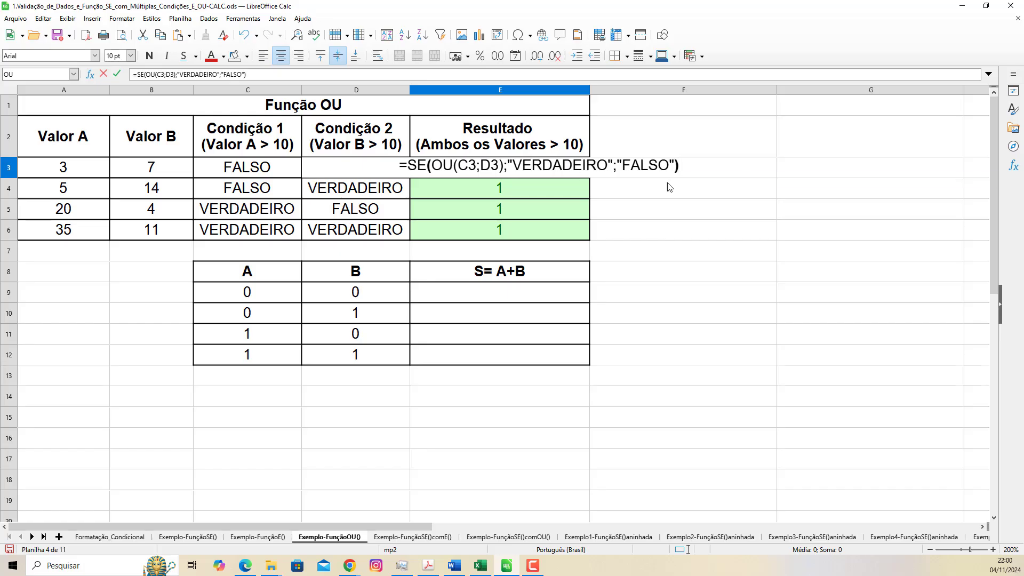
key(Return)
Step: Fill the SE formula from E3 down through E6
click(578, 167)
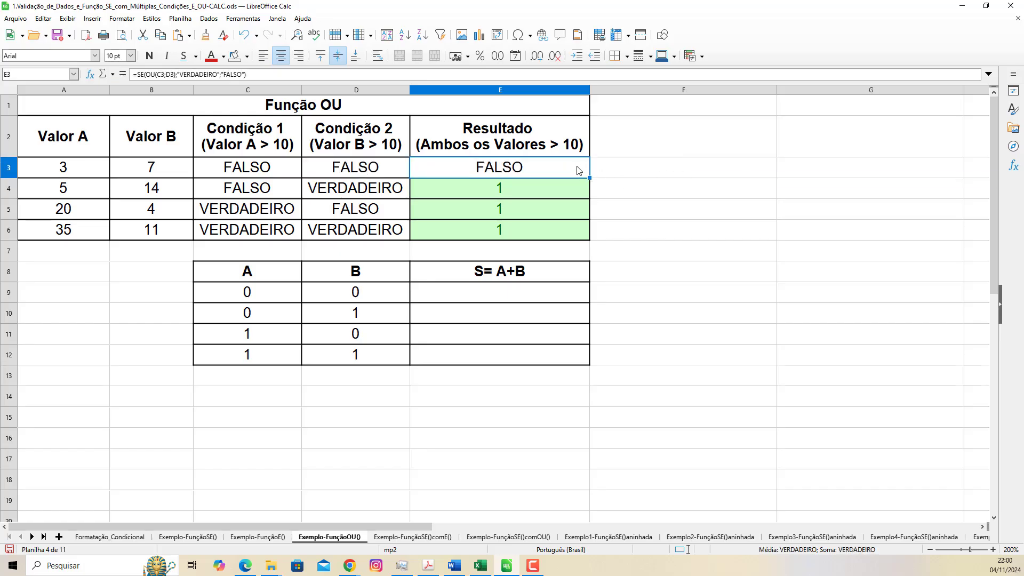
drag(590, 178, 590, 238)
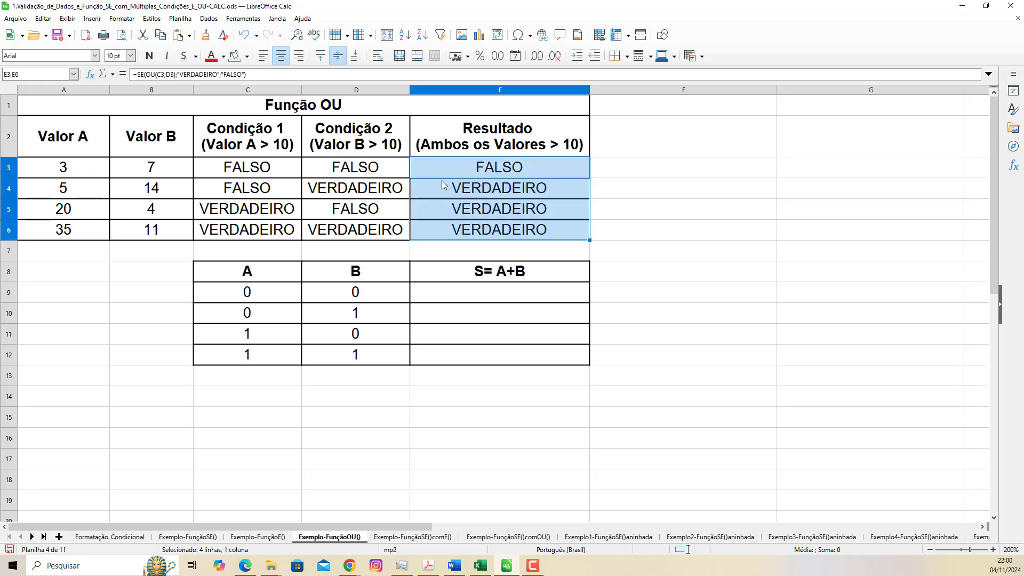
Step: Edit the conditional formatting of E3:E6 so the first condition compares the cell value with the quoted text "FALSO"
click(122, 19)
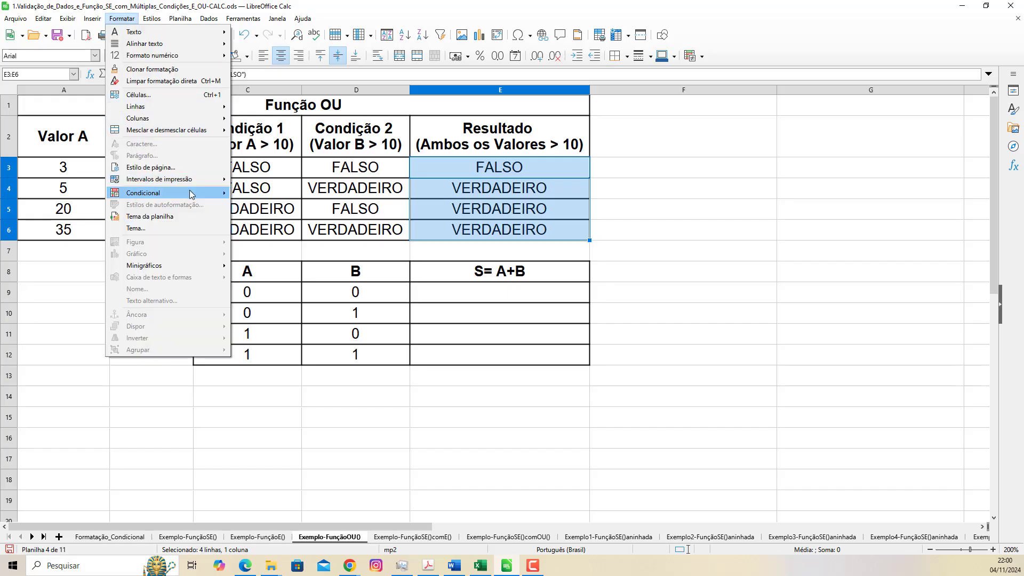
mouse_move(224, 193)
mouse_move(291, 193)
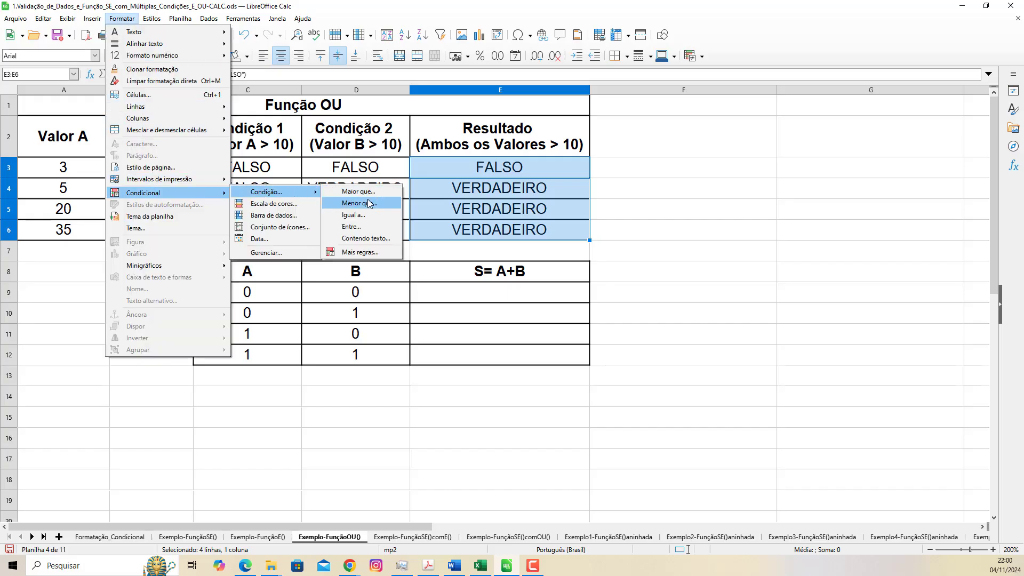
click(373, 257)
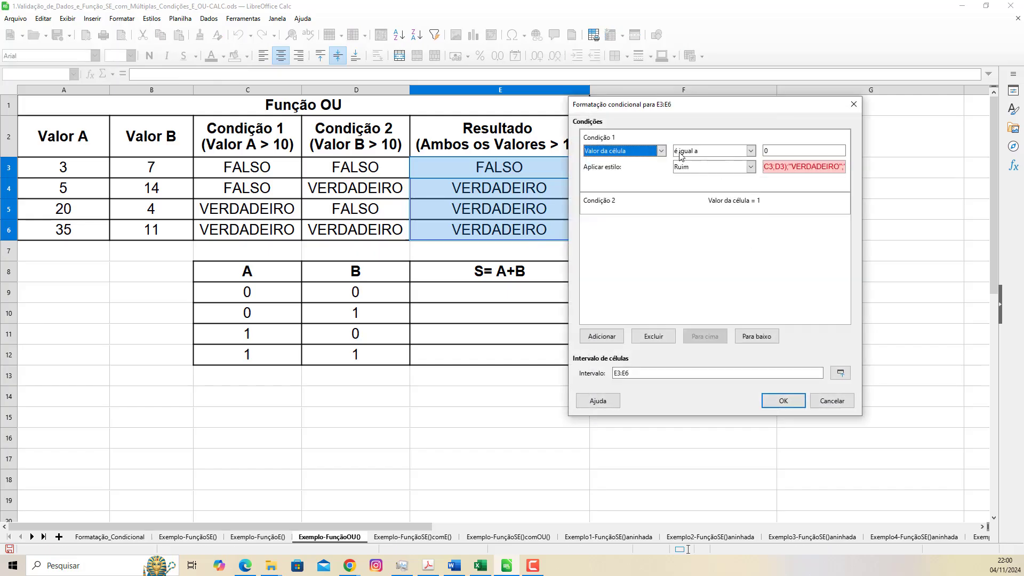
click(795, 152)
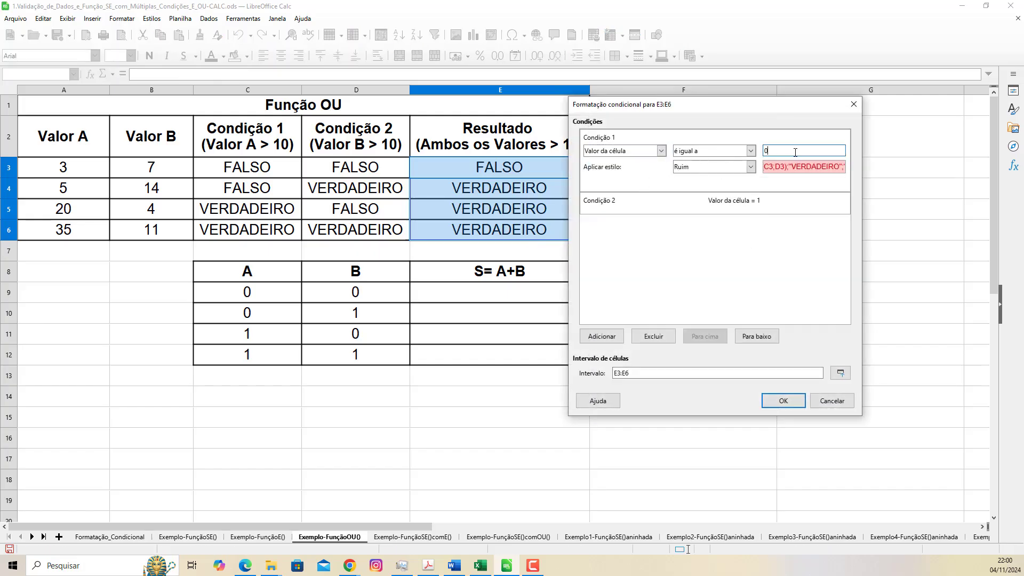
key(BackSpace)
text("")
text(FALSO)
Step: Set the second condition to compare with the quoted text "VERDADEIRO" and apply the edited rules to E3:E6
click(762, 207)
click(780, 174)
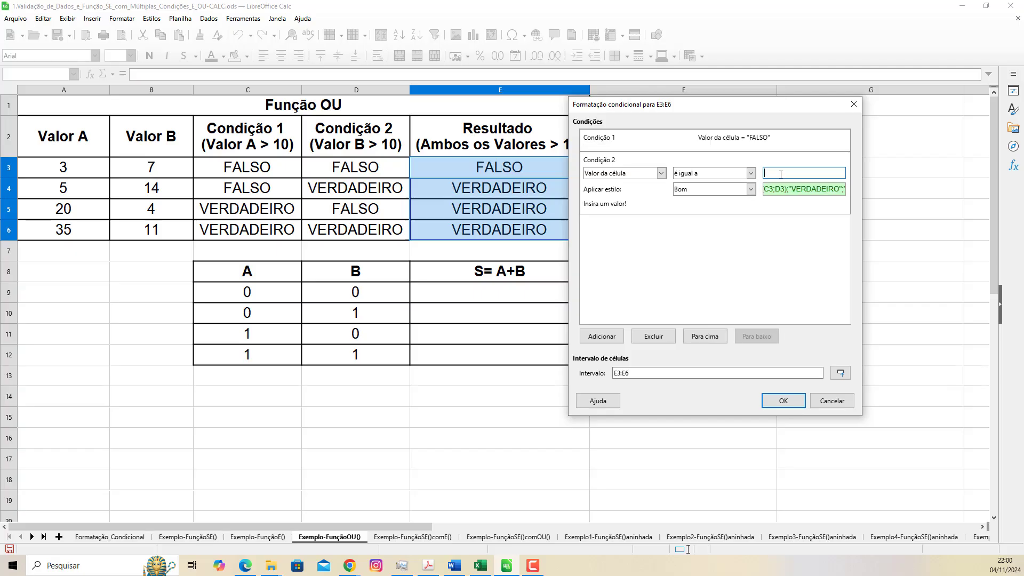
key(BackSpace)
text("")
text(VERDADEIRO")
click(791, 145)
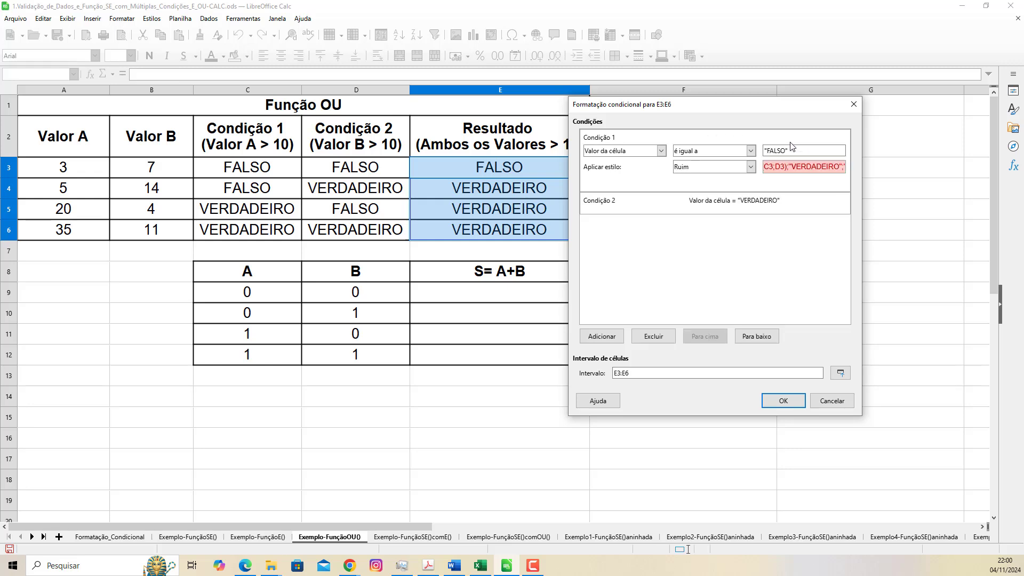
click(740, 208)
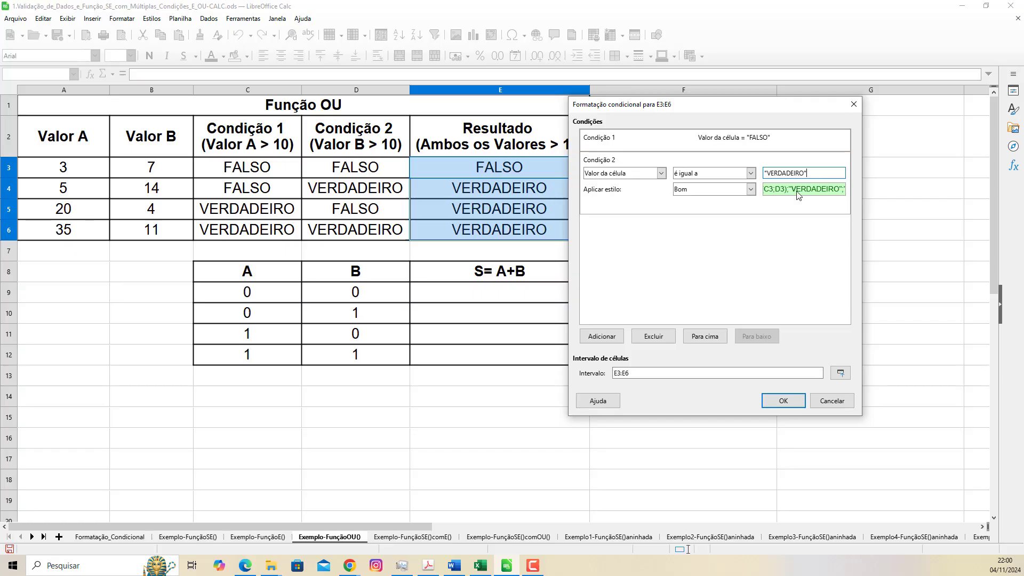
click(795, 401)
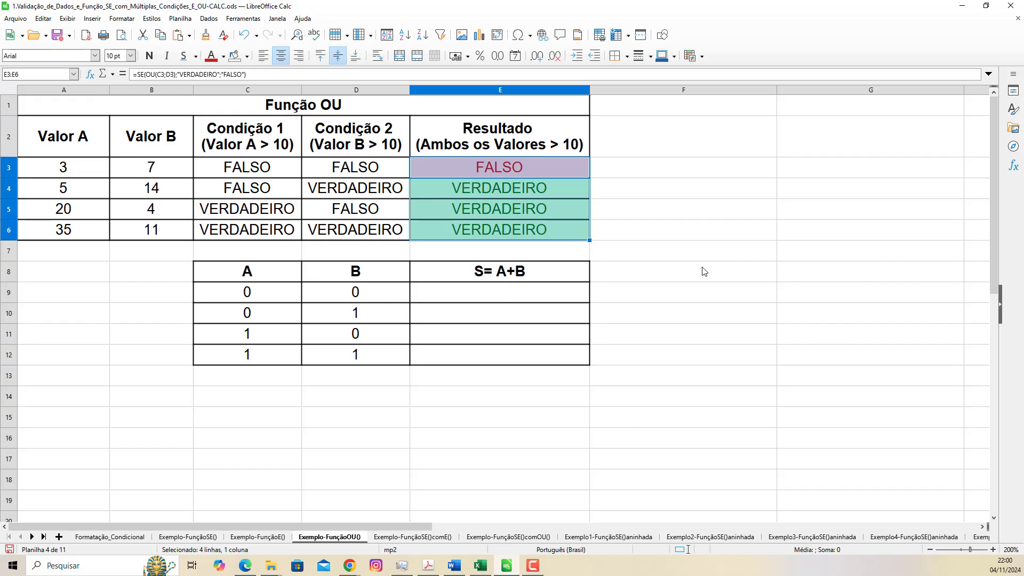
Step: Enter the formula =OU(C9;D9) in E9, the first result cell of the S= A+B table
click(473, 302)
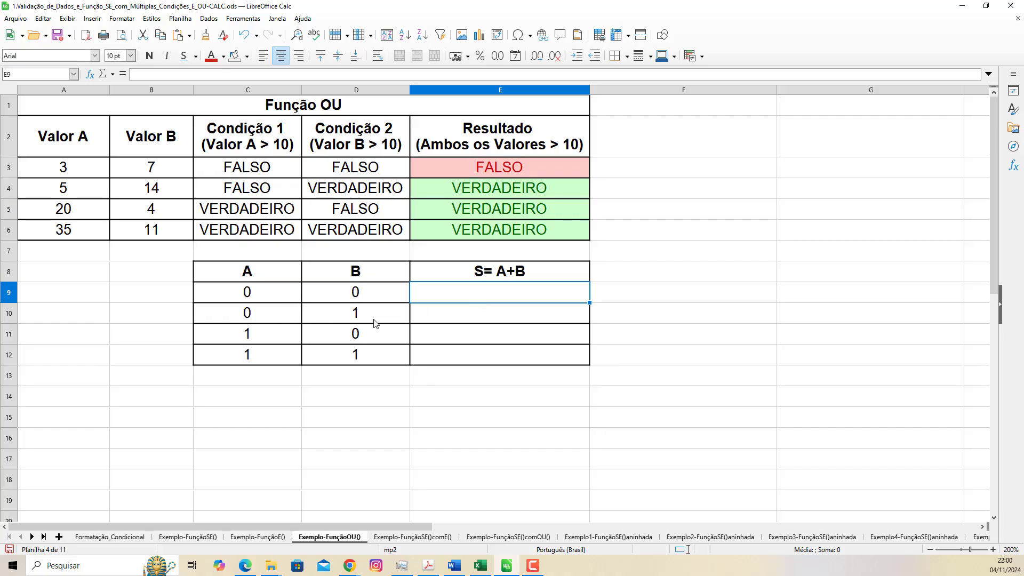
double_click(480, 297)
text(=)
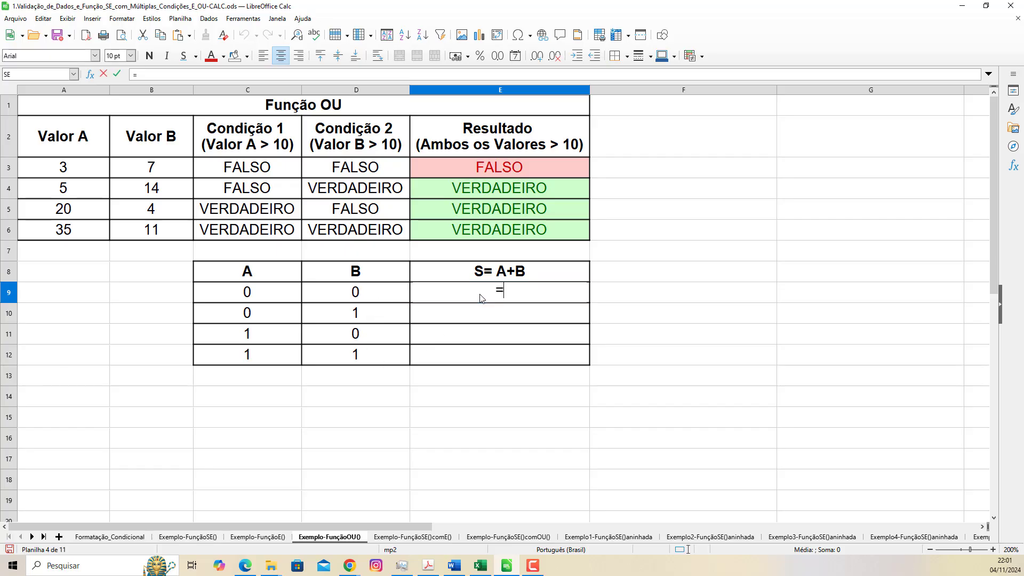
text(OU)
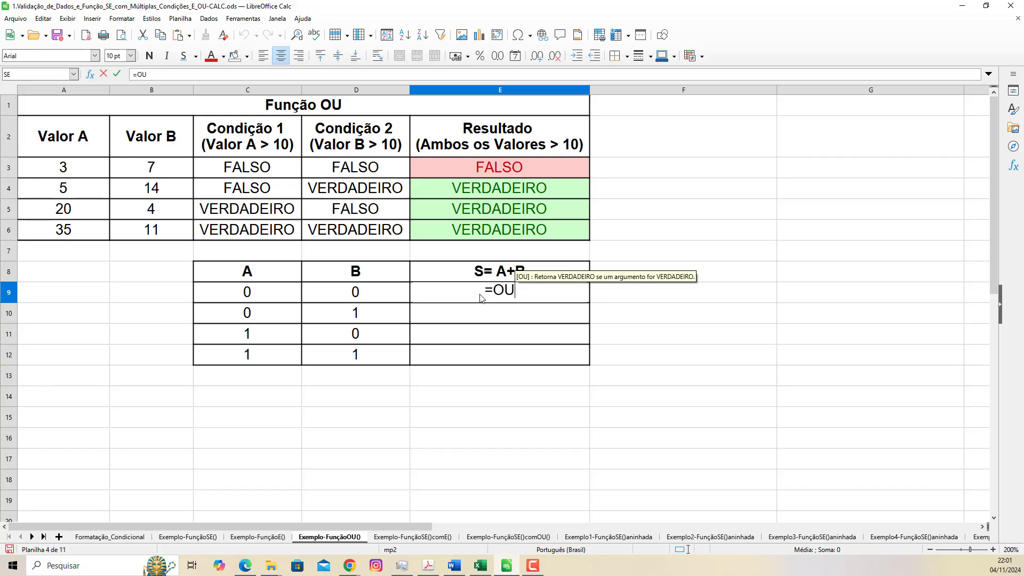
text(()
click(263, 295)
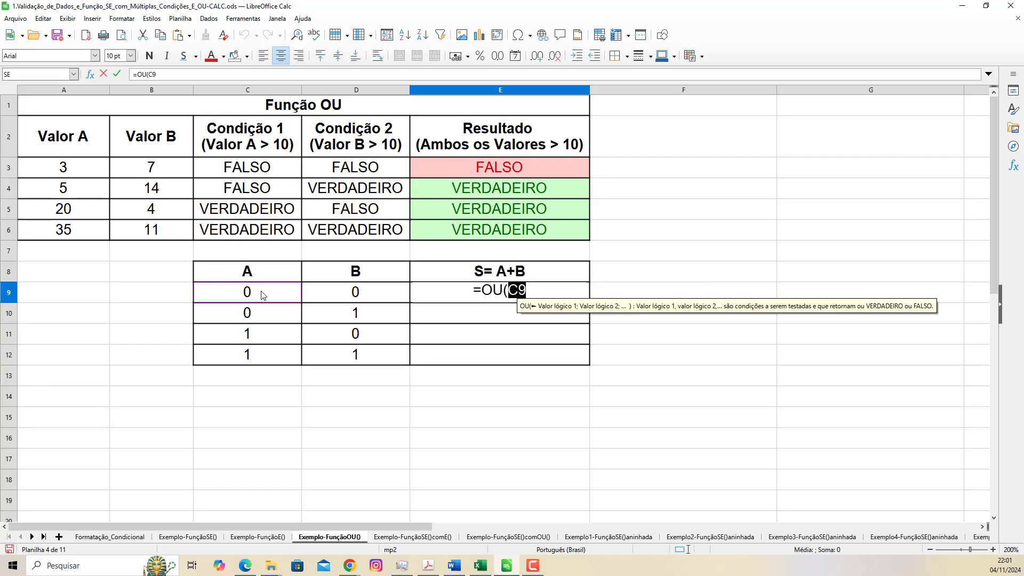
click(534, 290)
text(;)
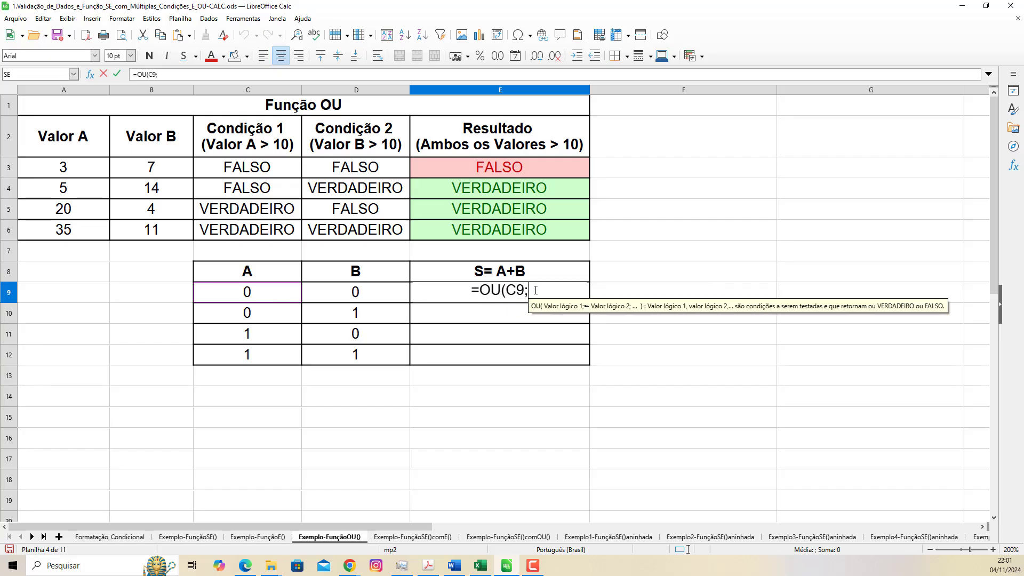
click(376, 302)
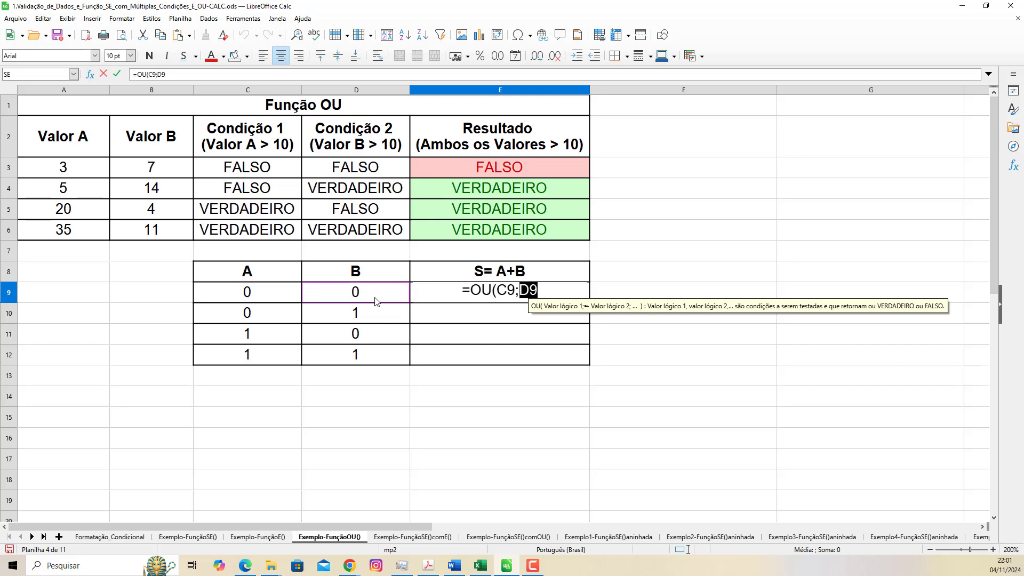
click(567, 294)
text())
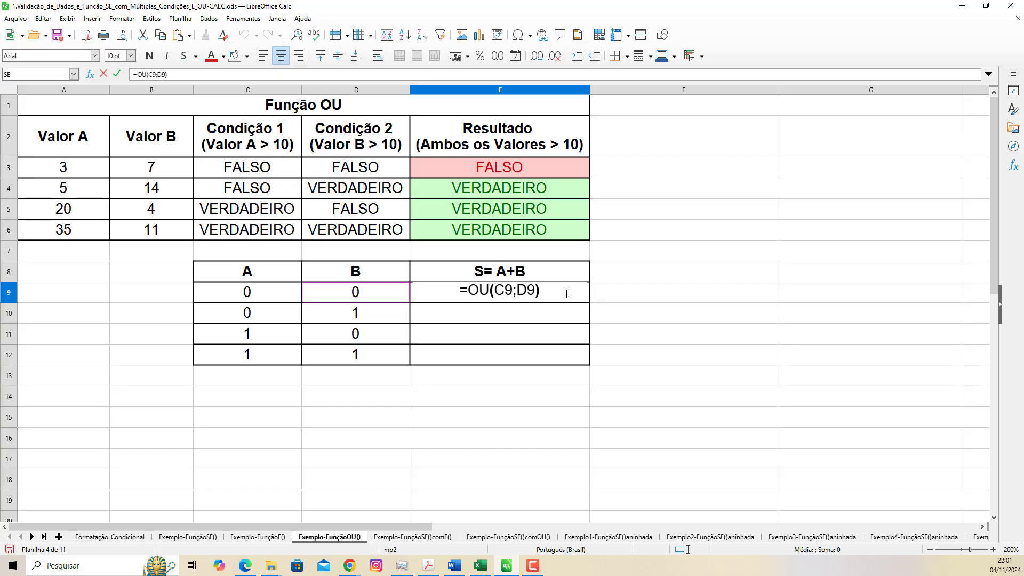
key(Return)
Step: Fill the OU formula from E9 down through E12
click(581, 298)
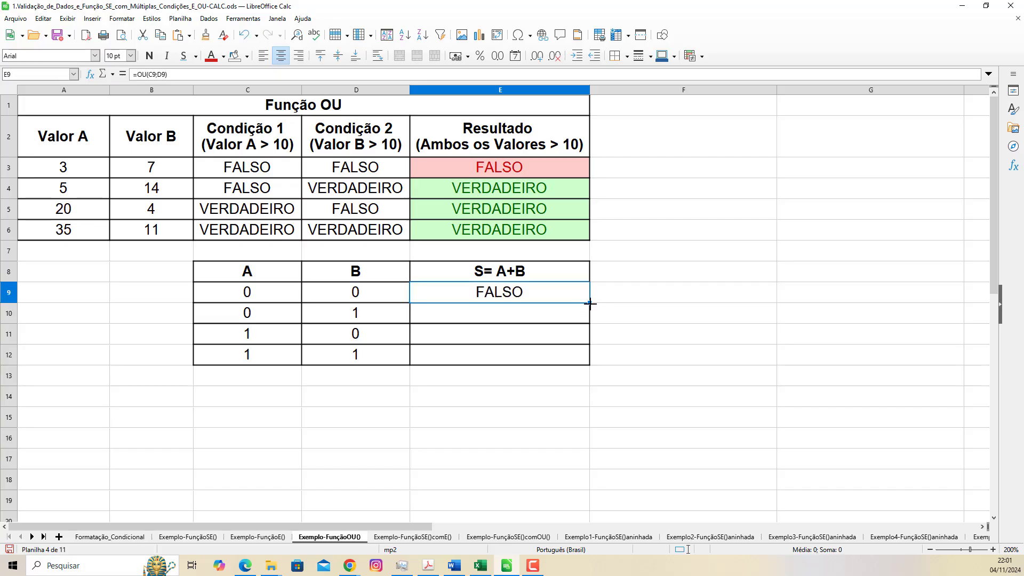
drag(590, 304, 590, 361)
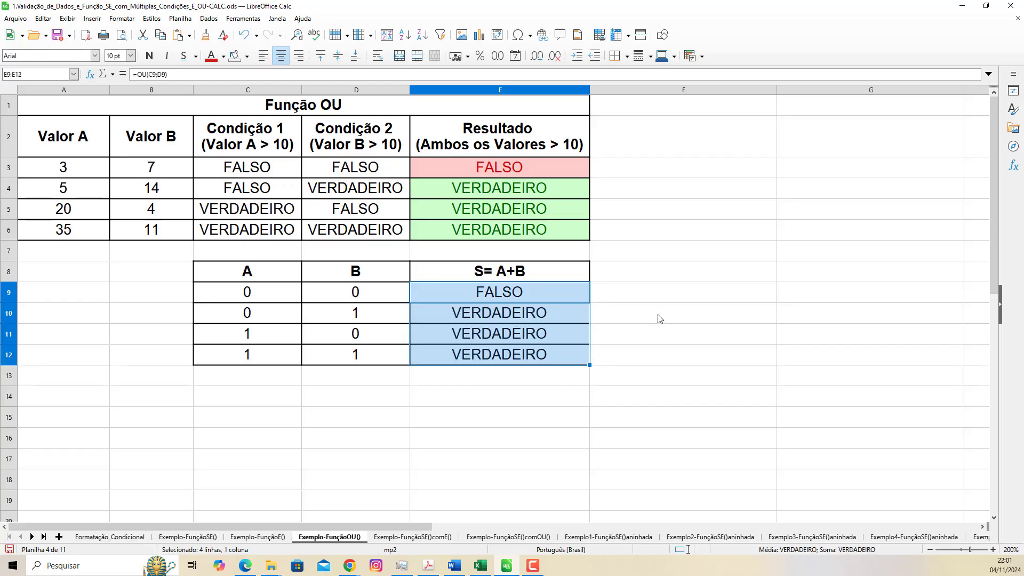
click(660, 318)
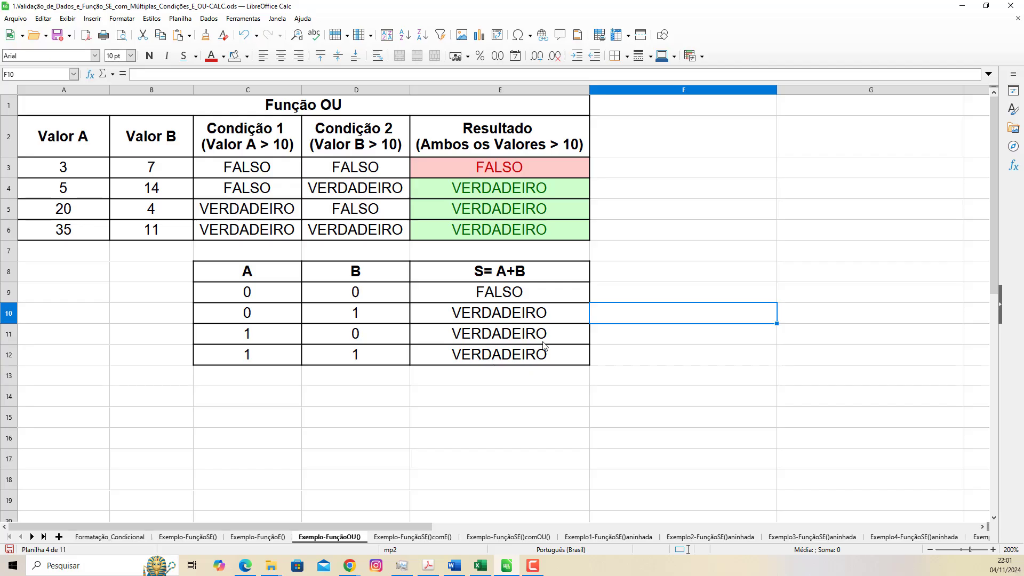
drag(560, 292, 558, 354)
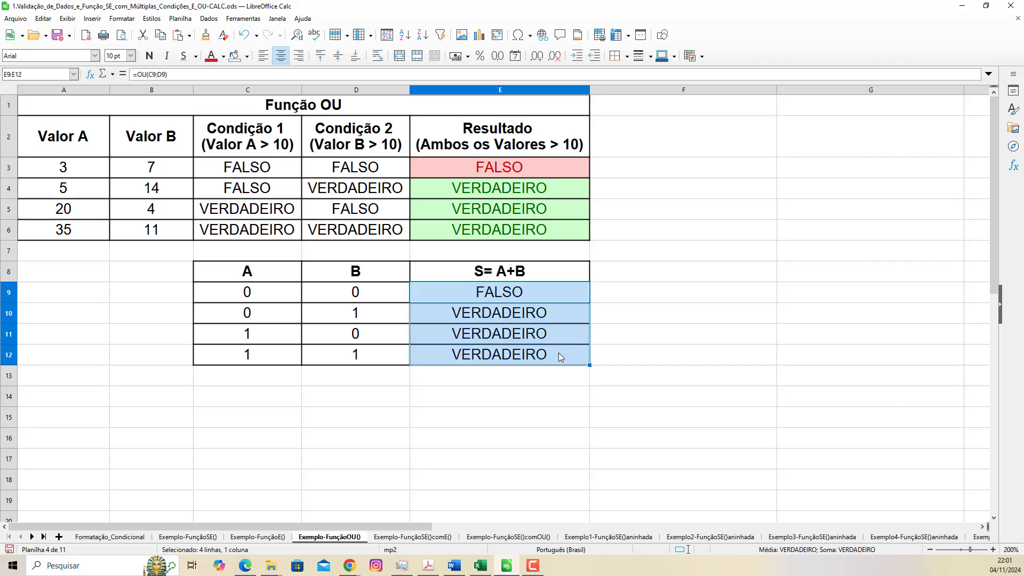
Step: Change the E9 formula to =SE(OU(C9;D9);"VERDADEIRO";"FALSO") and fill it down through E12
double_click(537, 292)
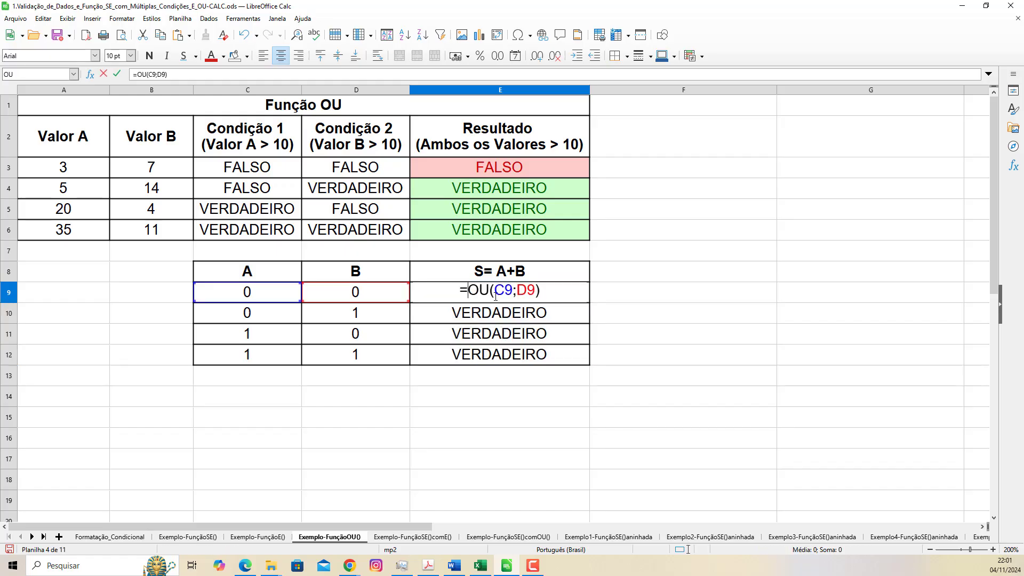
text(SE()
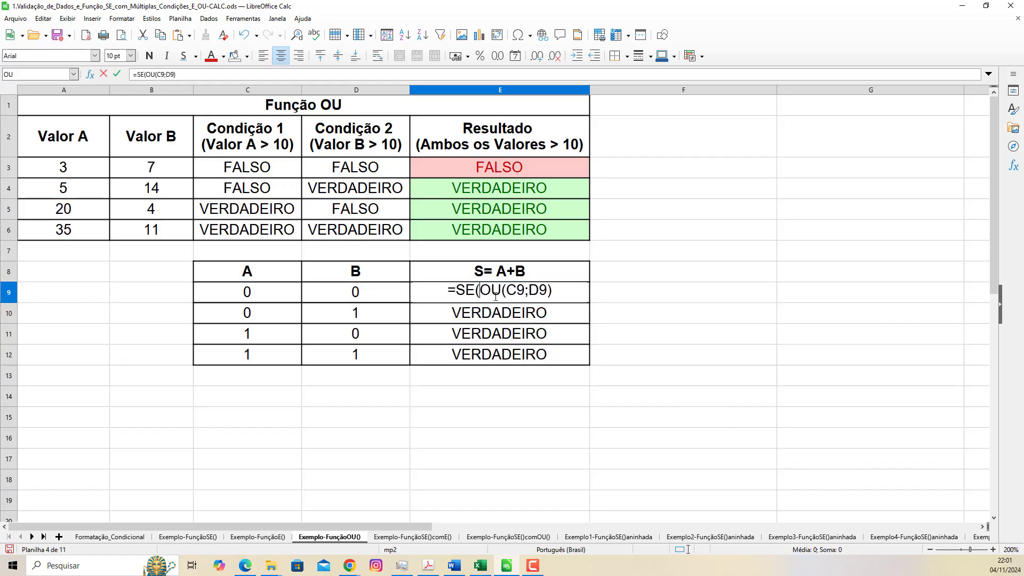
key(End)
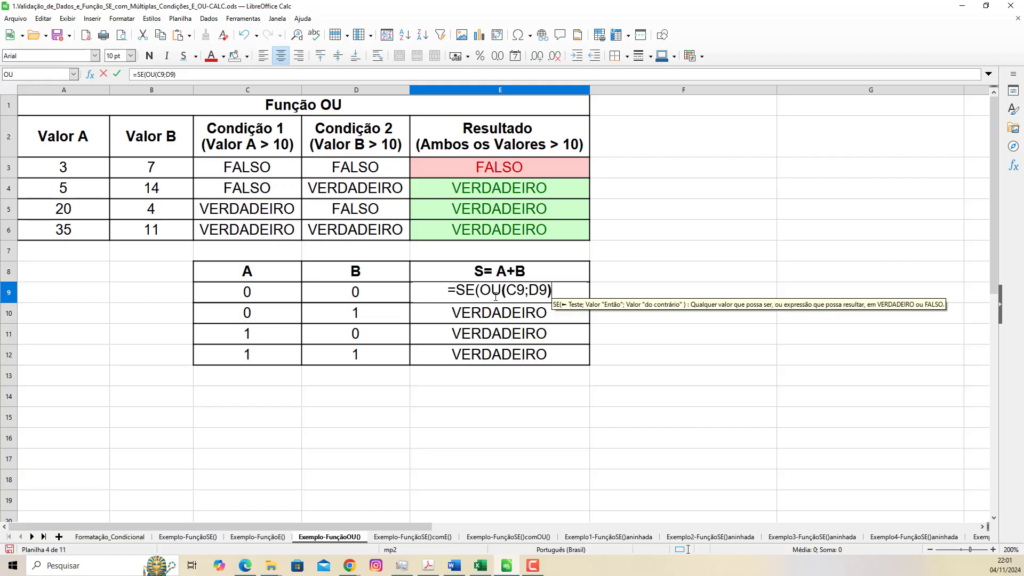
text(;"")
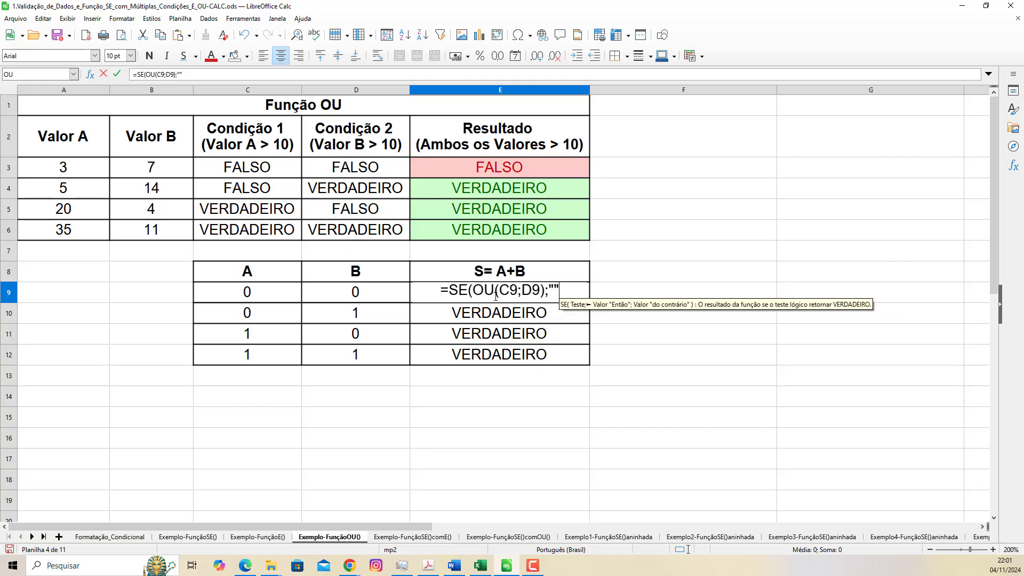
key(Left)
text(VERDADEIRO)
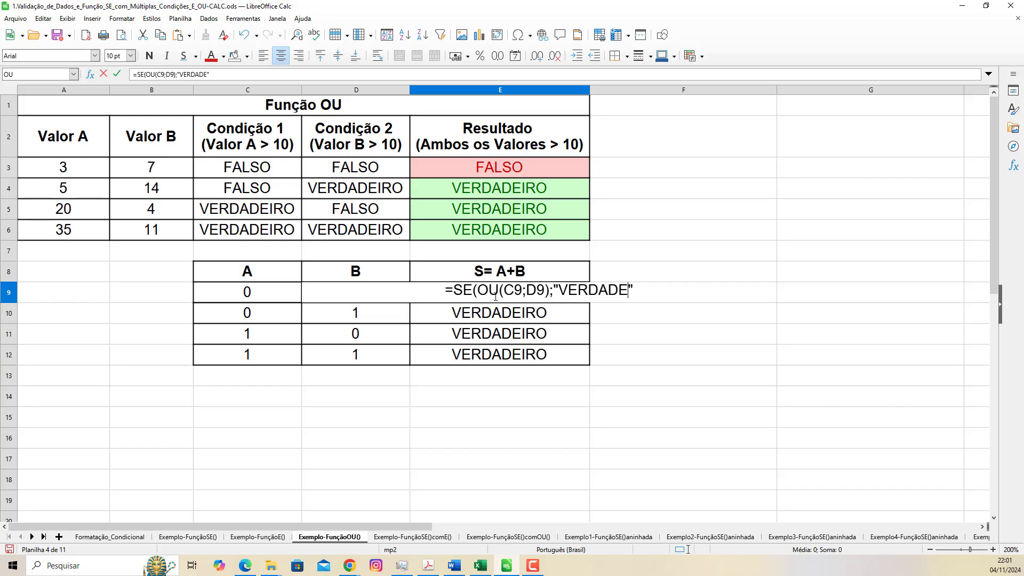
key(Right)
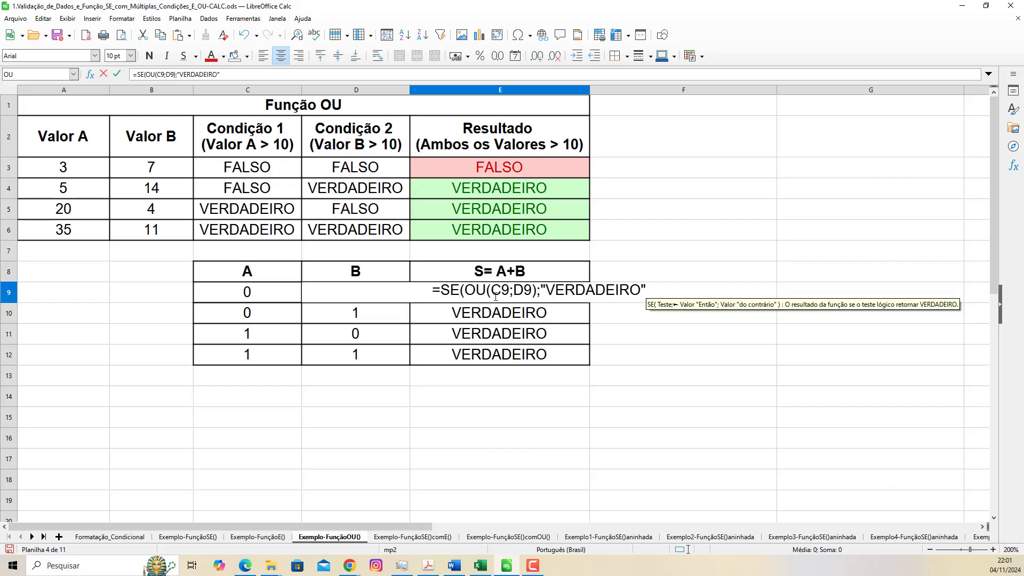
text(;"")
key(Left)
text(FAL)
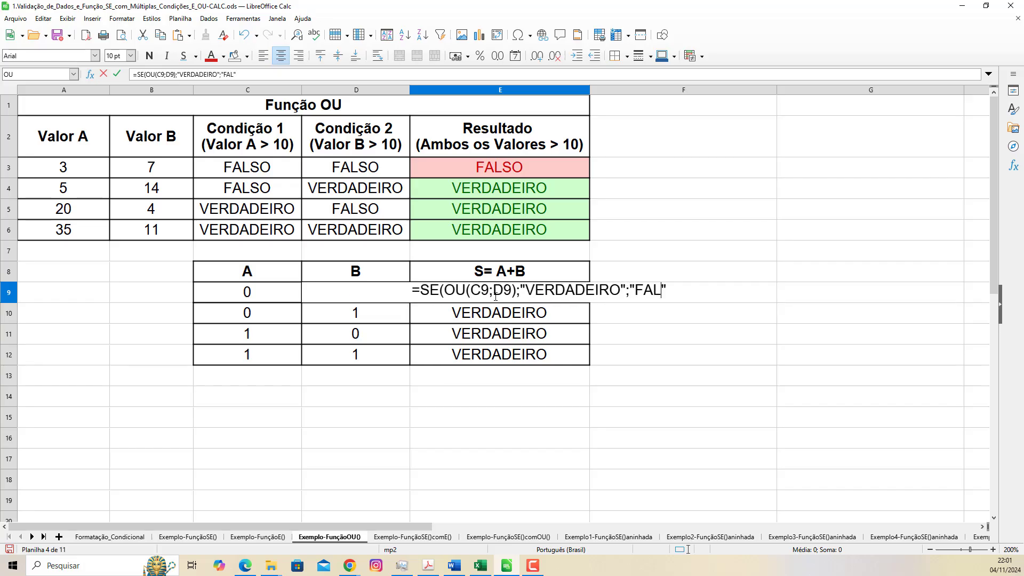
text(SO)
key(Right)
text())
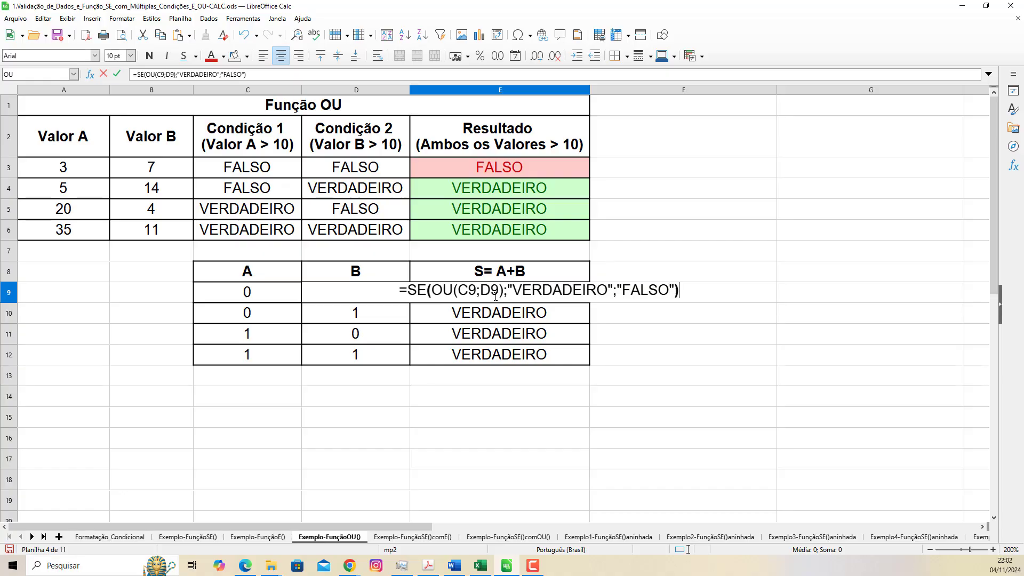
key(Return)
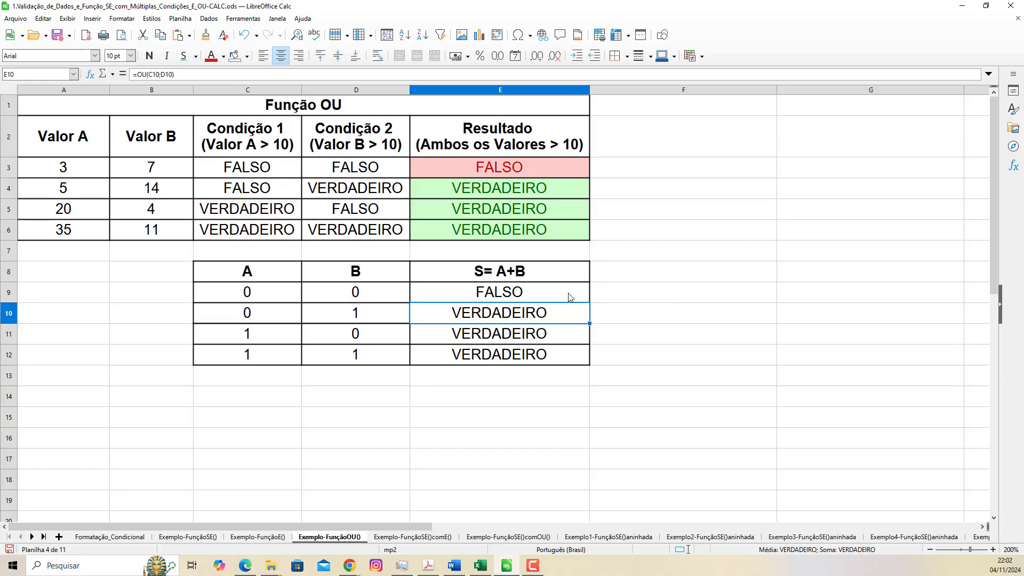
click(584, 300)
drag(590, 302, 589, 358)
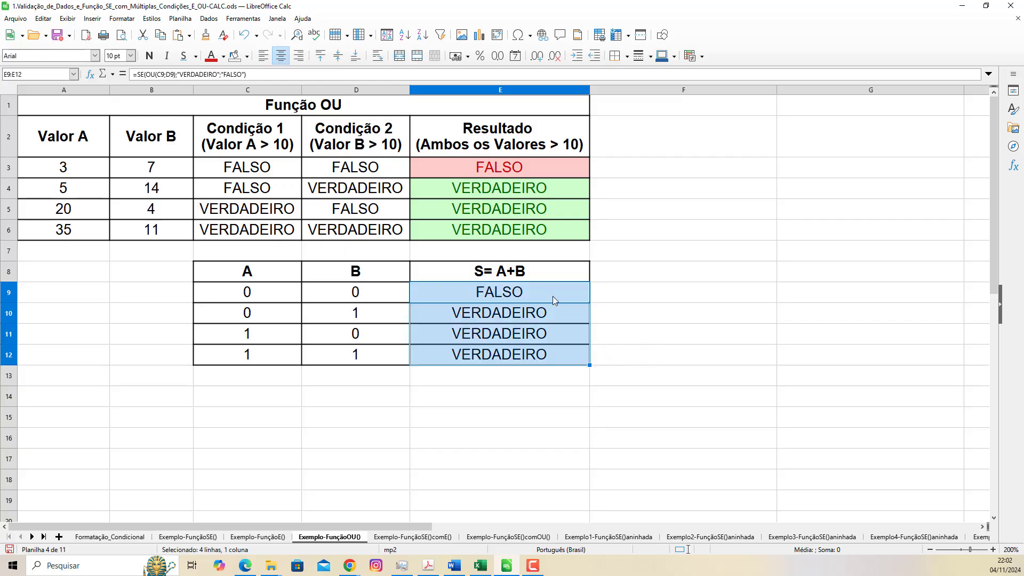
Step: Create a conditional formatting rule for E9:E12 that applies the Ruim style when the cell value equals "FALSO"
click(122, 18)
mouse_move(180, 193)
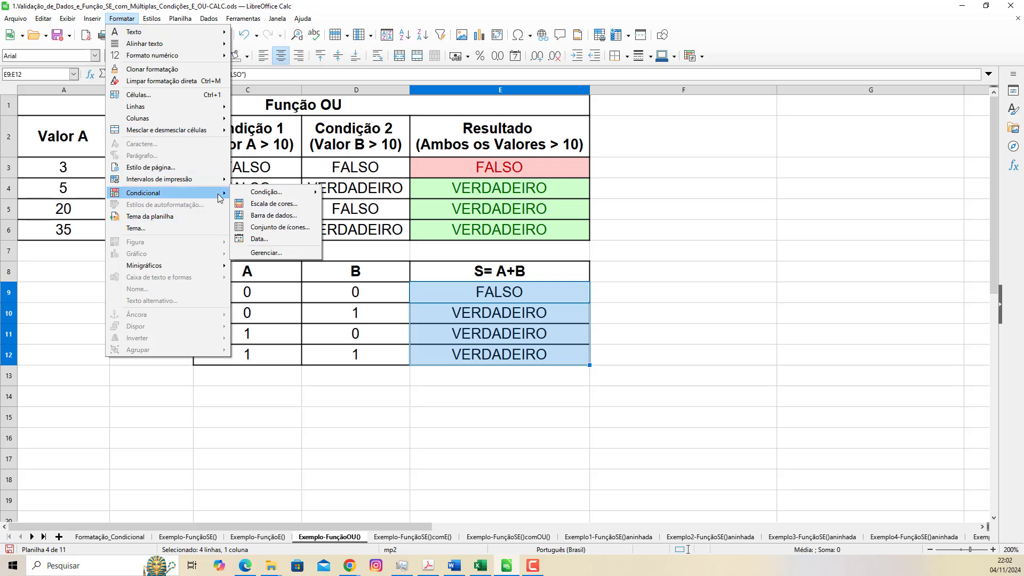
mouse_move(281, 195)
click(367, 254)
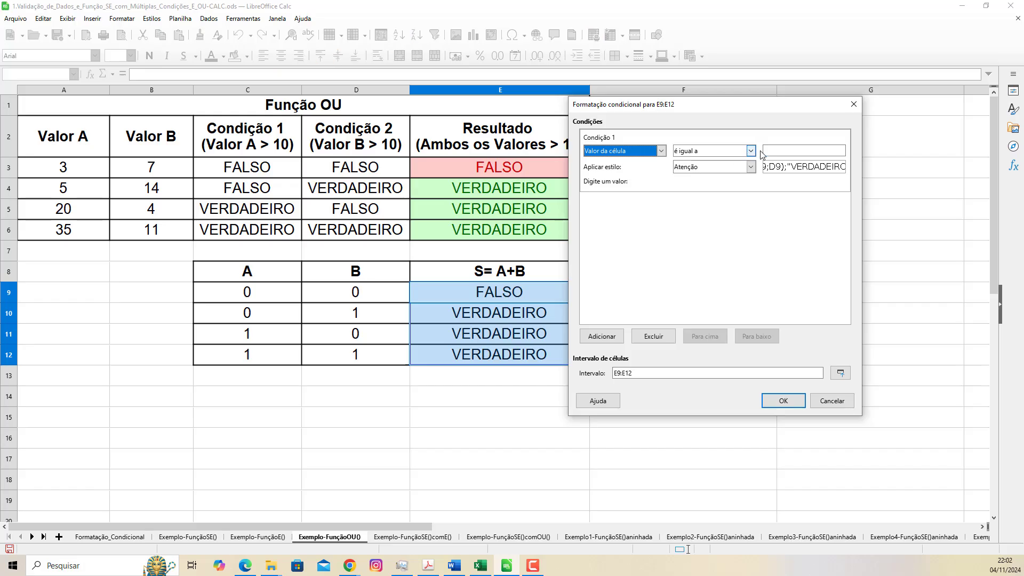
click(788, 149)
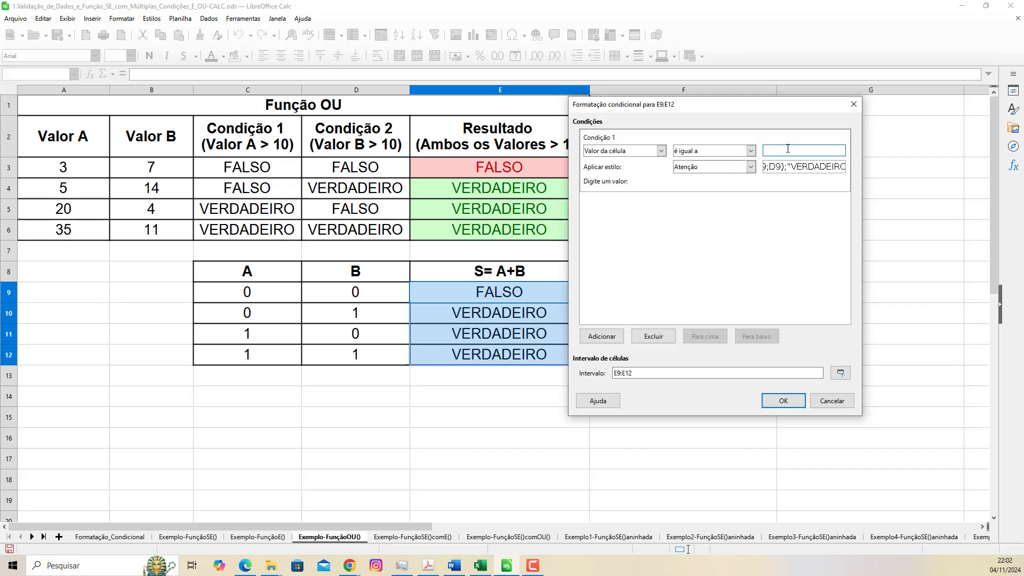
text("FALSO)
click(712, 167)
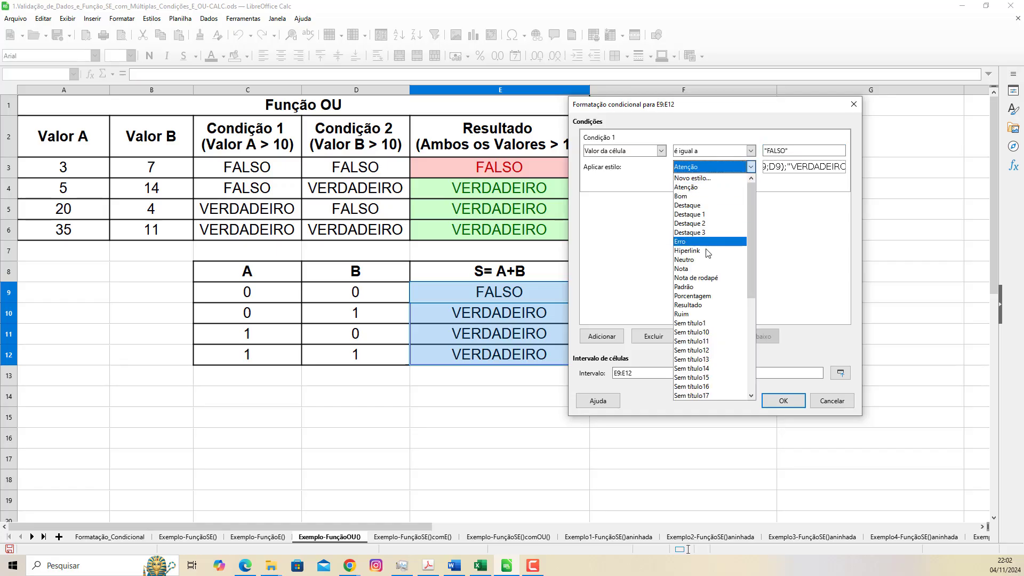
click(696, 316)
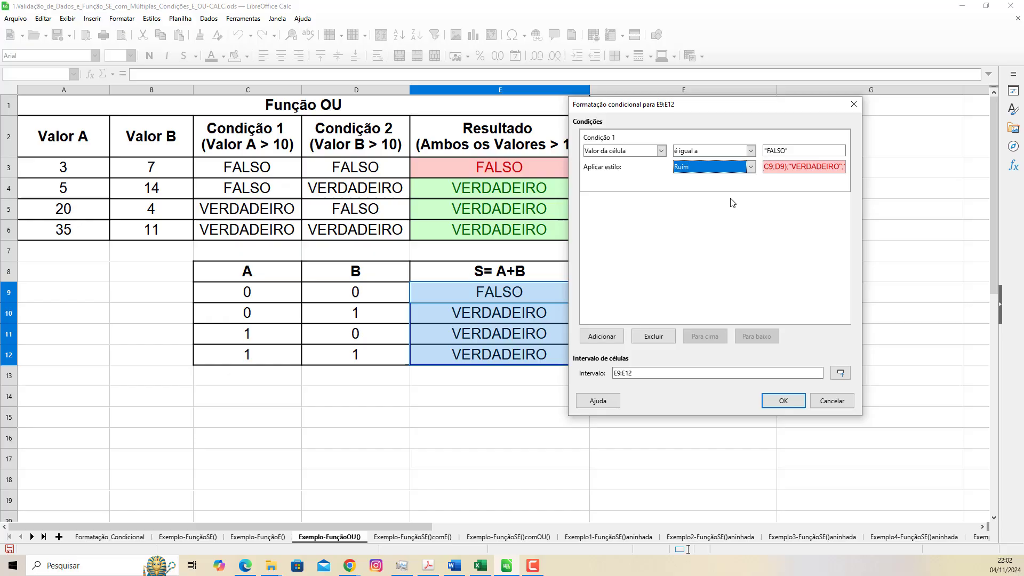
Step: Add a second condition applying the Bom style when the value equals "VERDADEIRO" and apply the rules to E9:E12
click(602, 336)
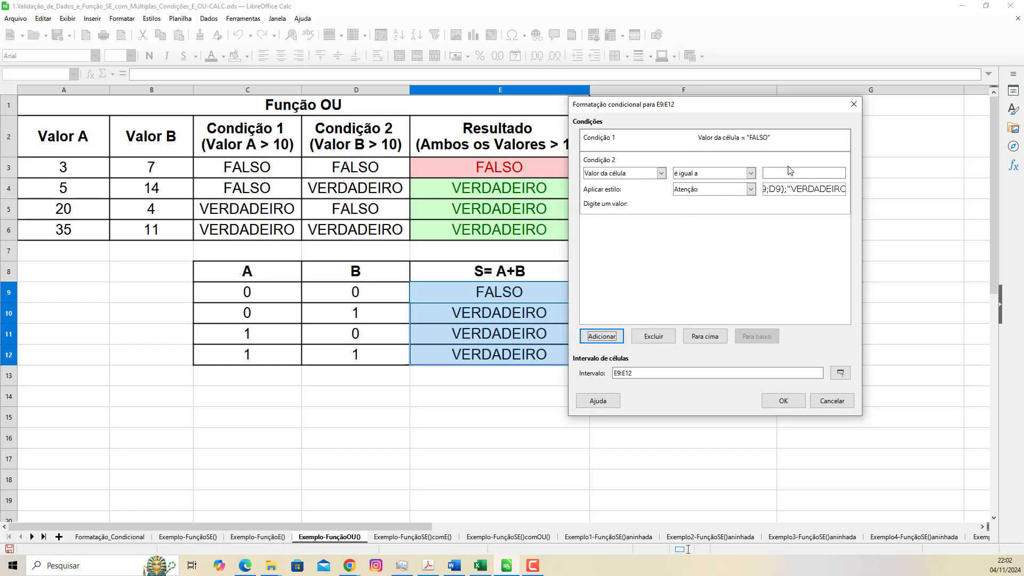
click(783, 171)
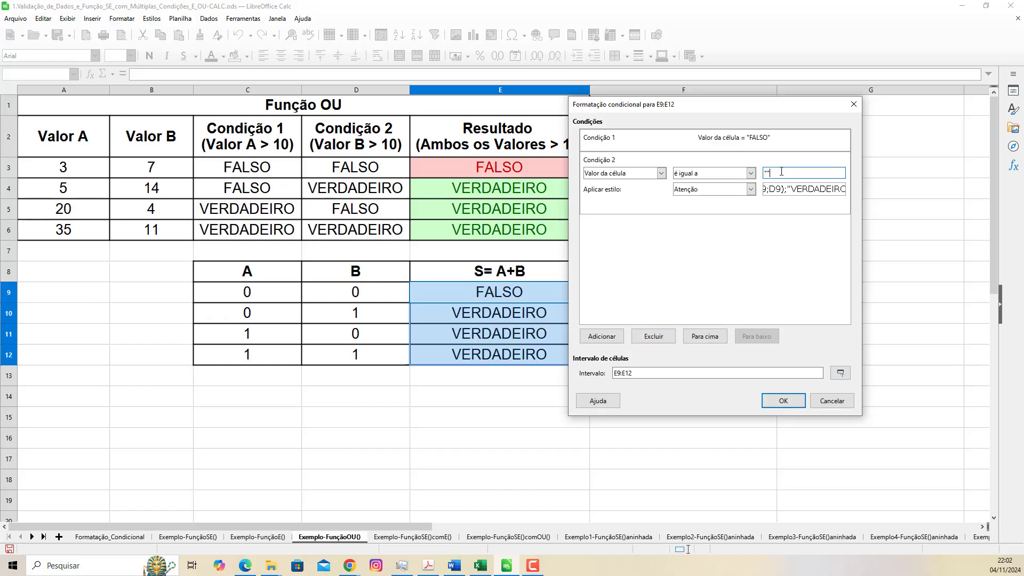
text("VERDADEIRO)
click(705, 192)
click(696, 219)
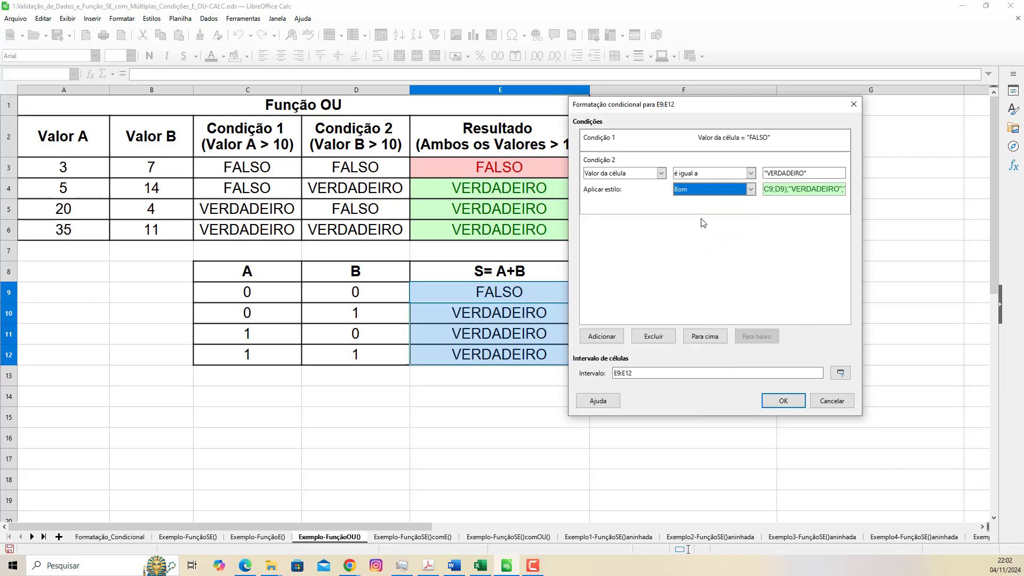
click(782, 401)
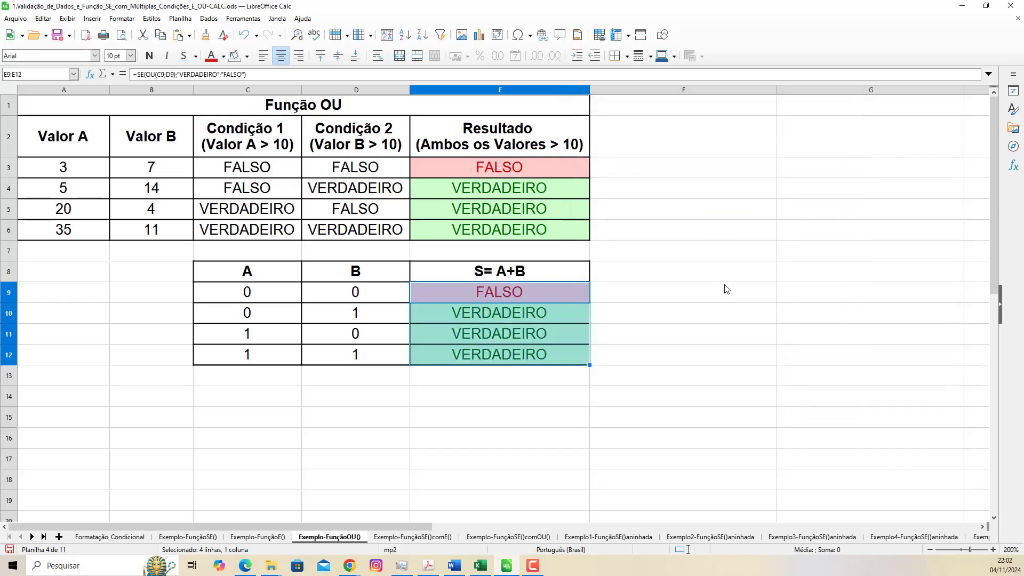
click(704, 376)
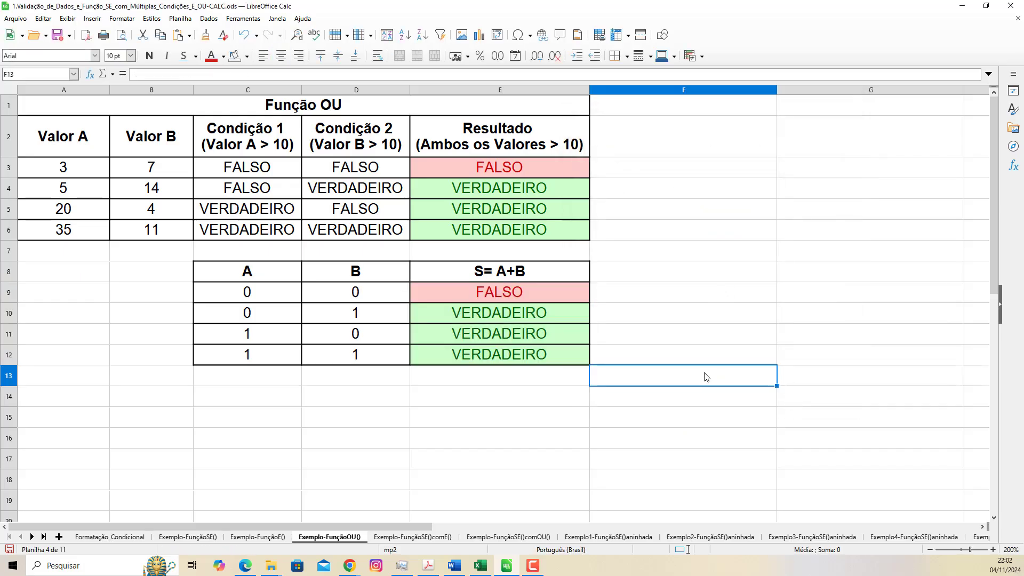